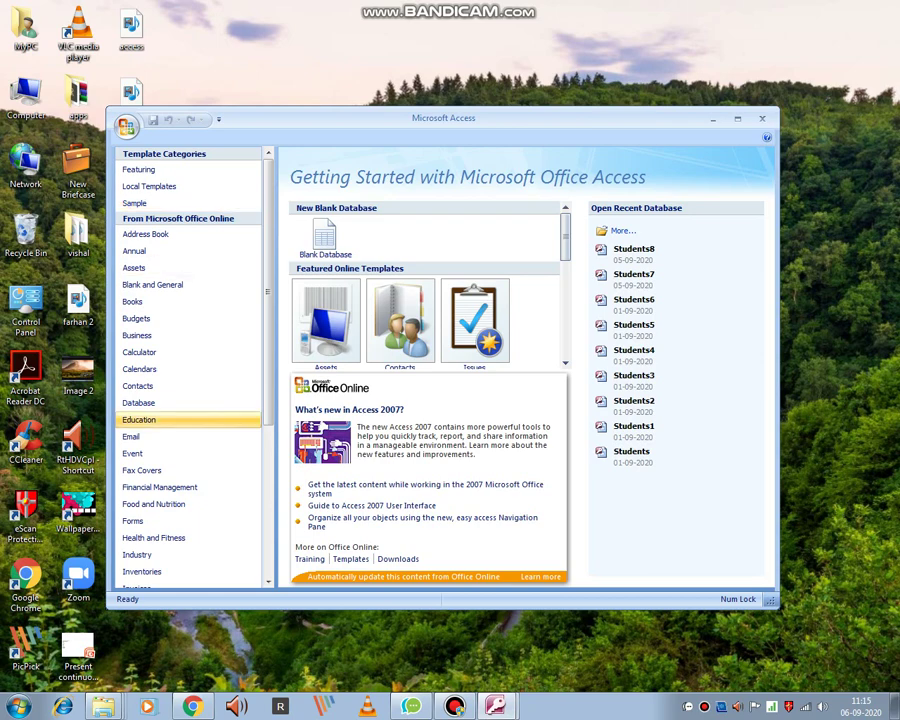
Create the Students9 database from the Students template in the Education category.
left_click(186, 420)
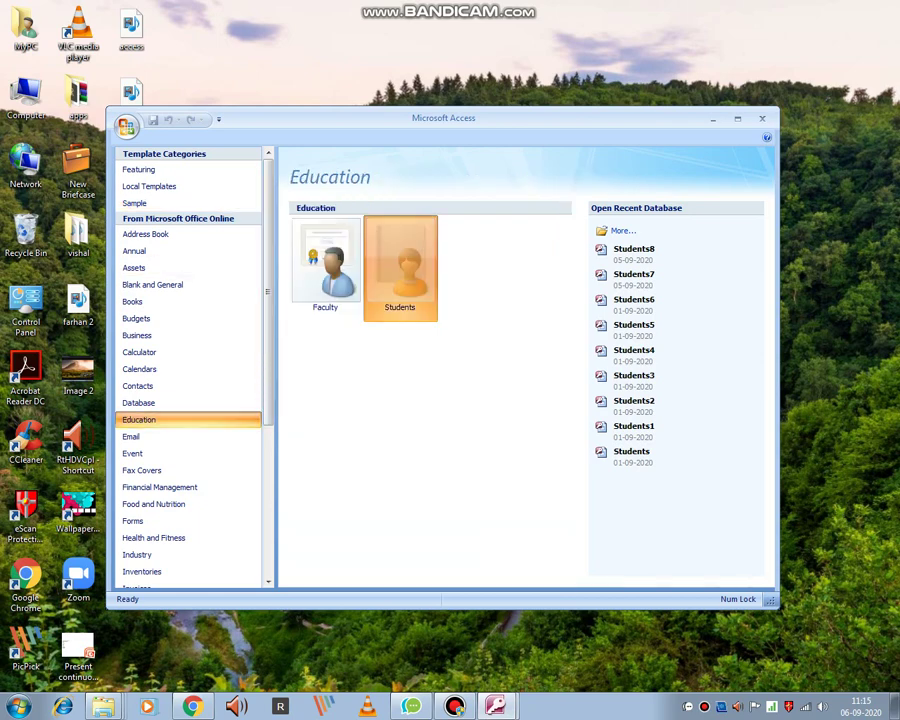
left_click(400, 265)
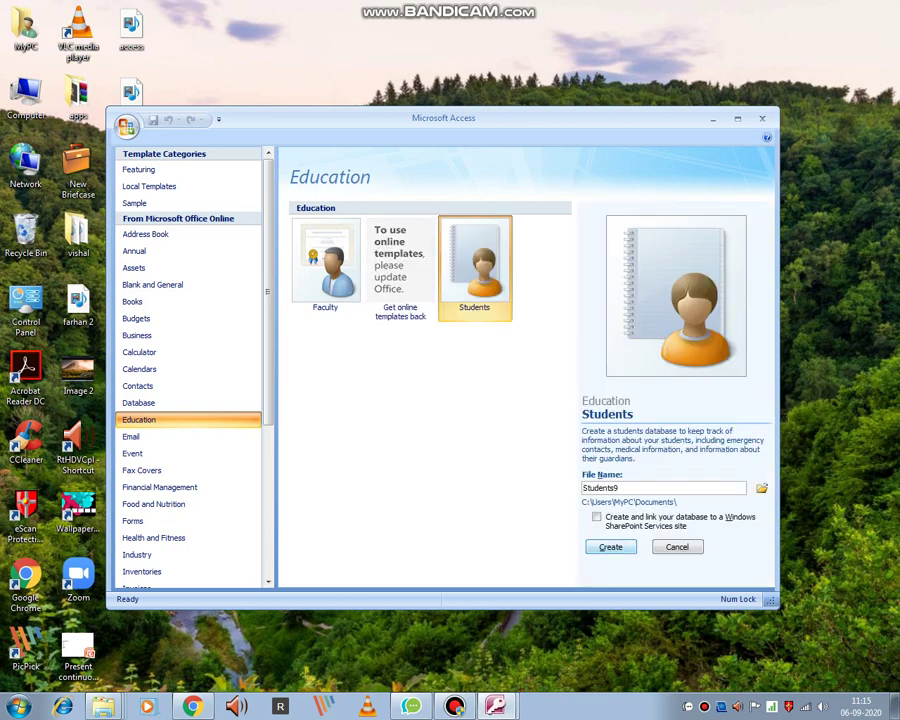
key("Return")
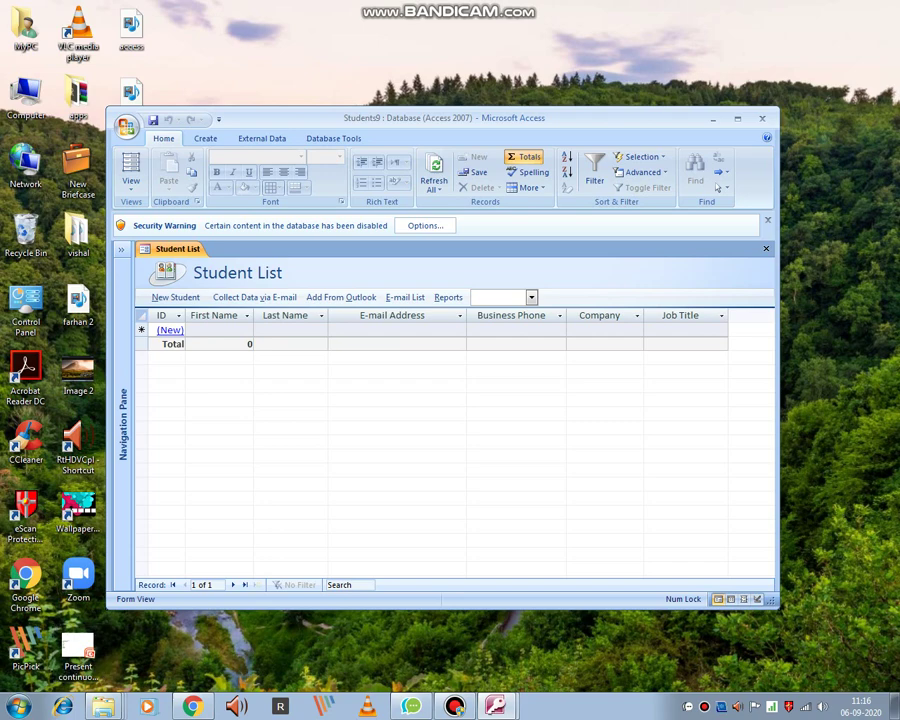
Open Notepad, write "now what i am showing is primary key" and minimise its window.
key("super")
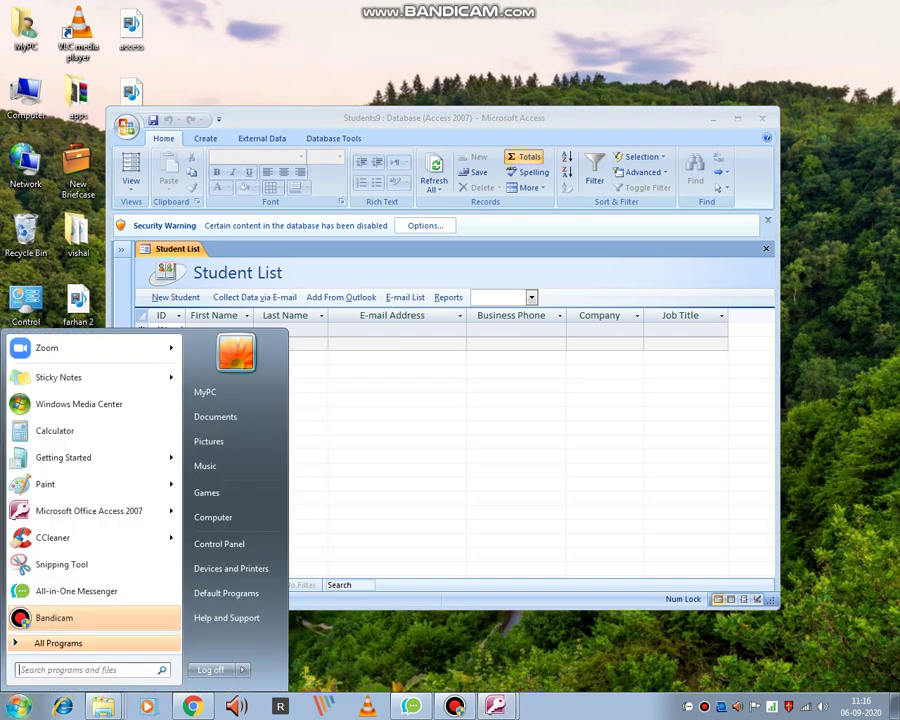
type("notepad")
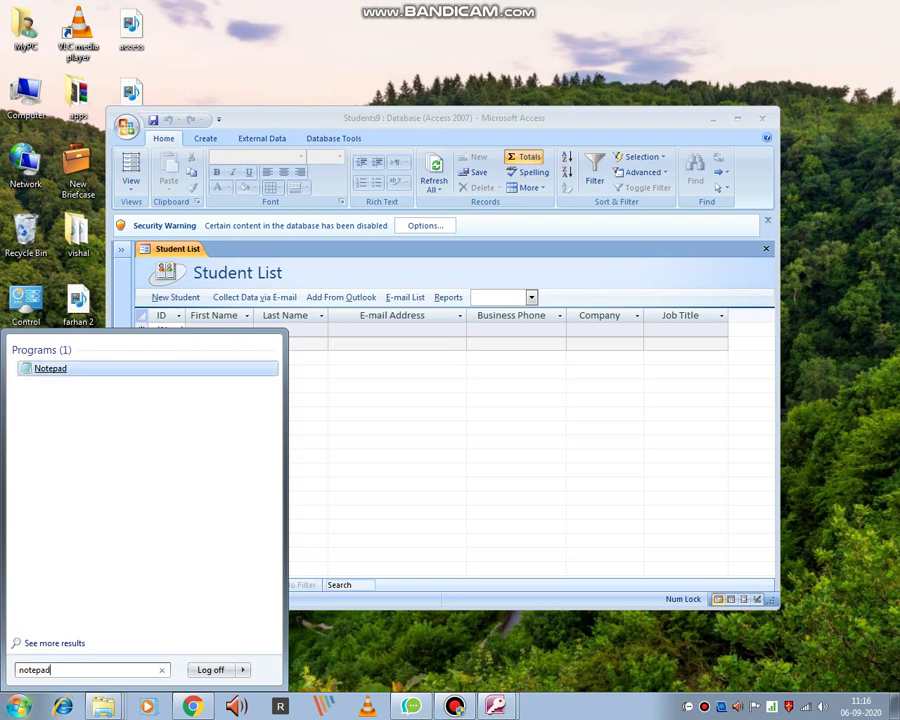
key("Return")
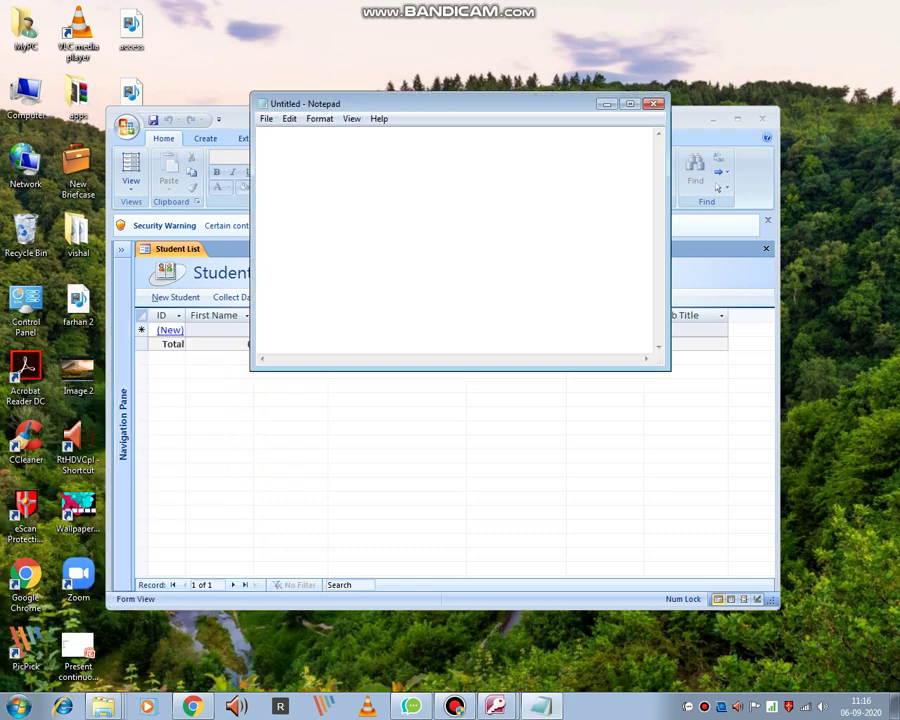
type("now what i am showing is pri")
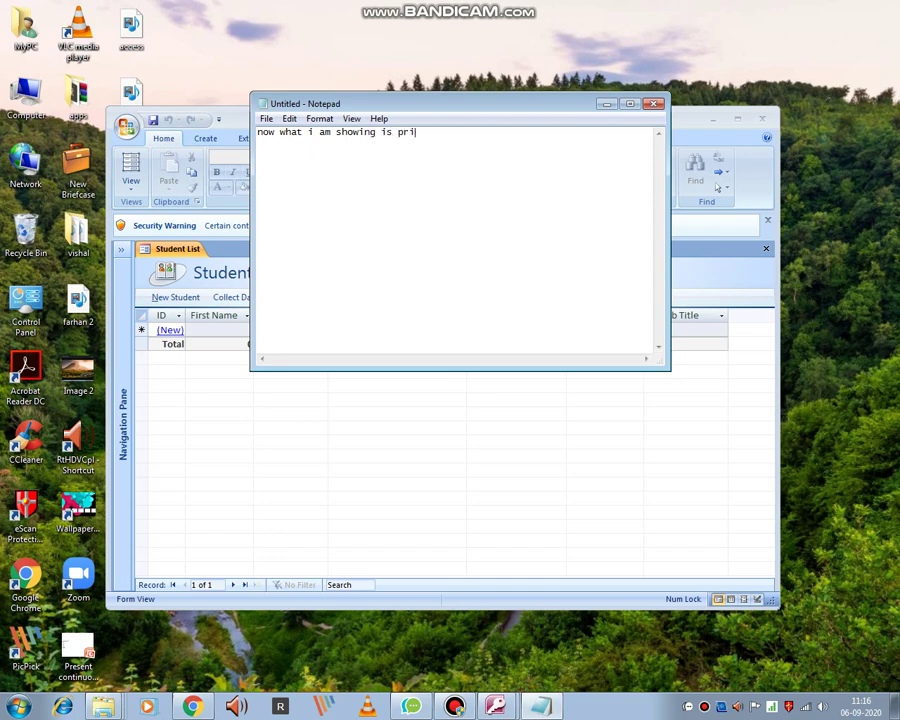
type("mary key")
left_click(607, 104)
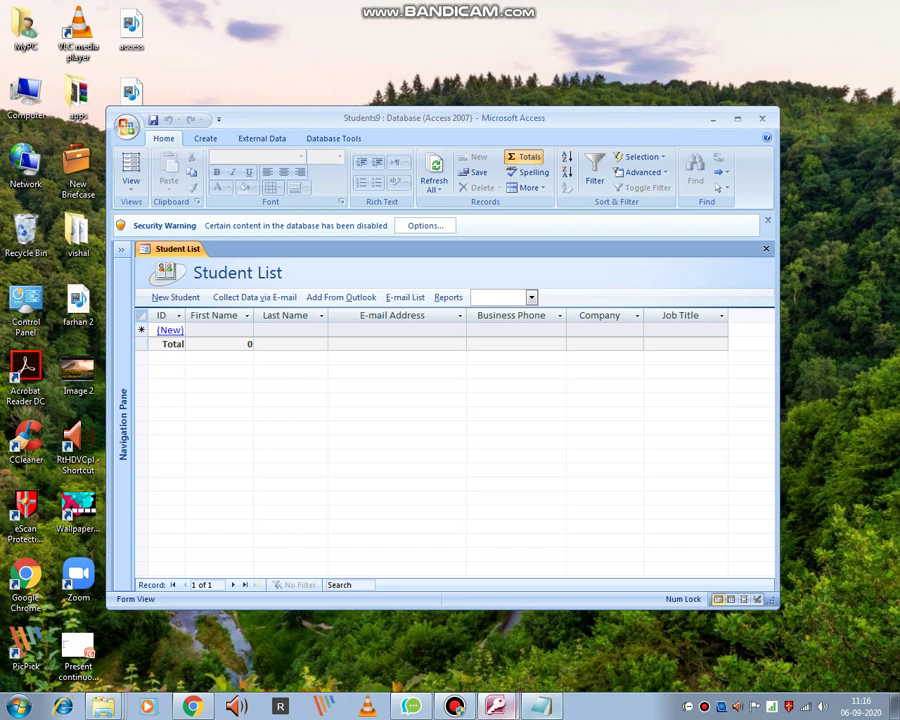
Return to Notepad, shorten the note to "now what i am showing is" and move the window down below the student list.
key("alt+Tab")
key("BackSpace")
key("BackSpace")
key("BackSpace")
key("BackSpace")
key("BackSpace")
key("BackSpace")
key("BackSpace")
key("BackSpace")
key("BackSpace")
key("BackSpace")
key("BackSpace")
key("BackSpace")
key("BackSpace")
key("BackSpace")
key("BackSpace")
key("BackSpace")
key("BackSpace")
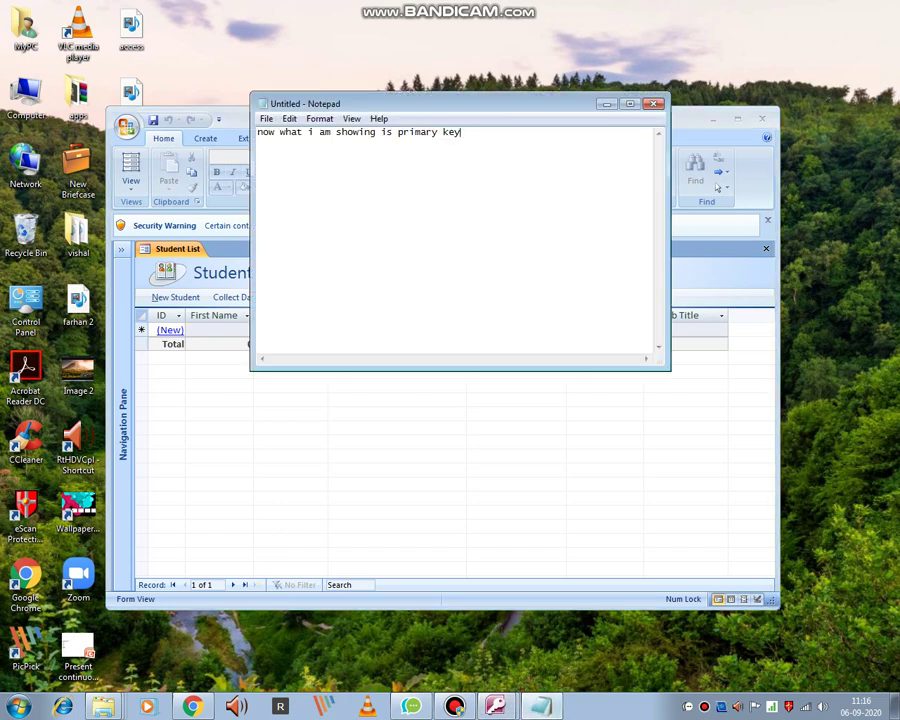
key("BackSpace")
key("BackSpace")
key("BackSpace")
key("BackSpace")
key("BackSpace")
key("BackSpace")
key("BackSpace")
key("BackSpace")
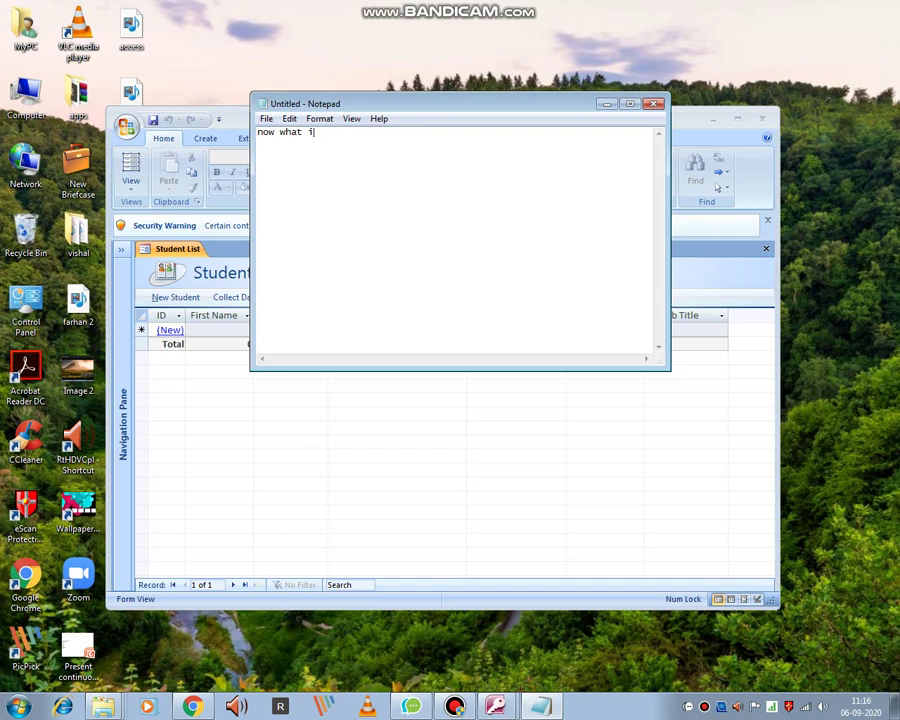
type("am showing is")
left_click_drag(450, 104, 404, 406)
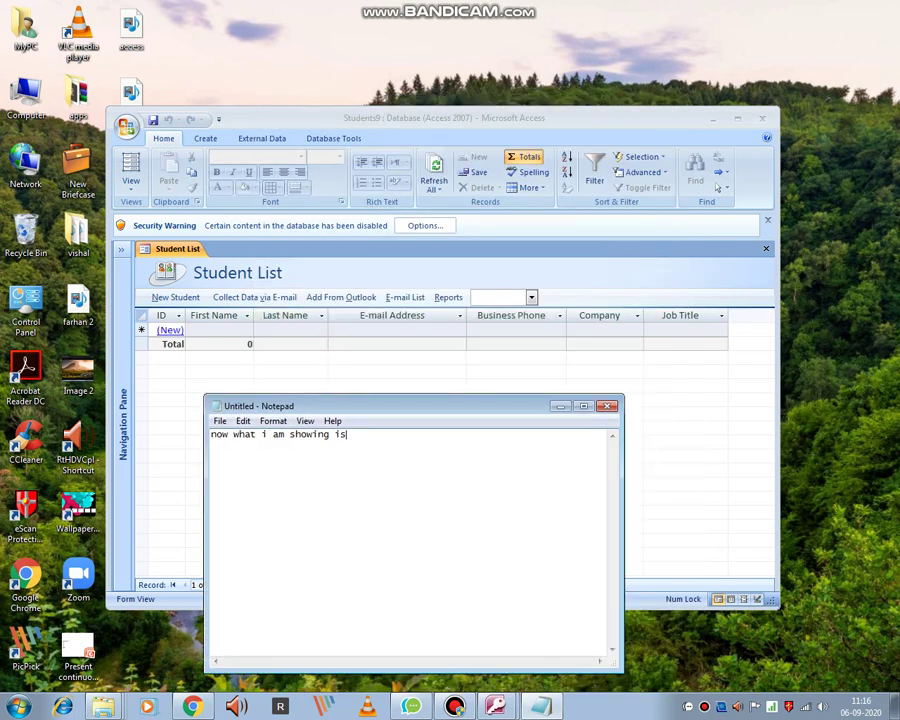
Switch to Access and start a new query with the Simple Query Wizard.
left_click(206, 139)
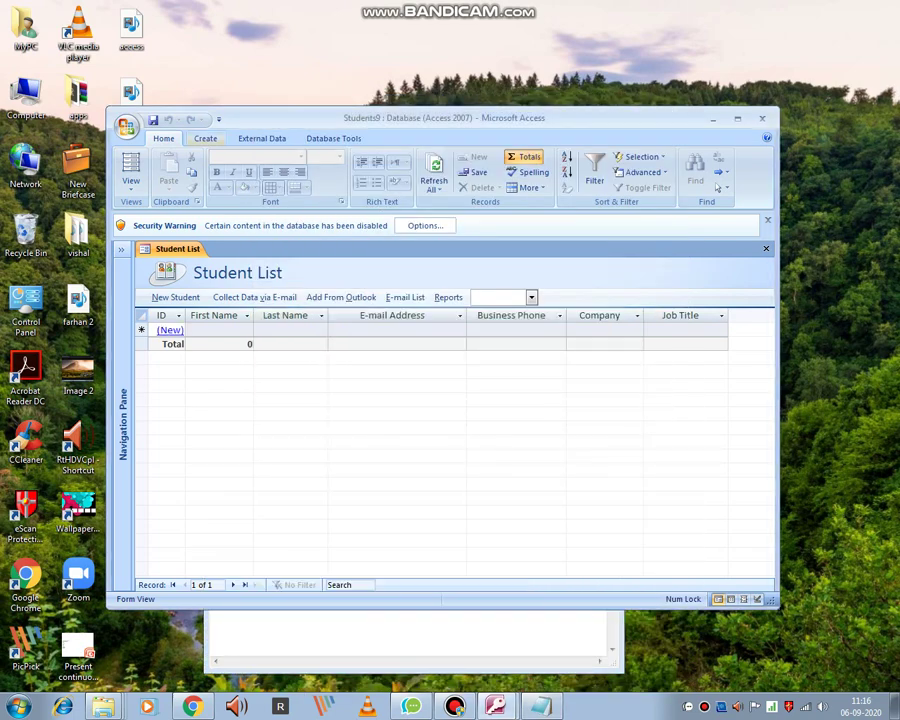
left_click(262, 138)
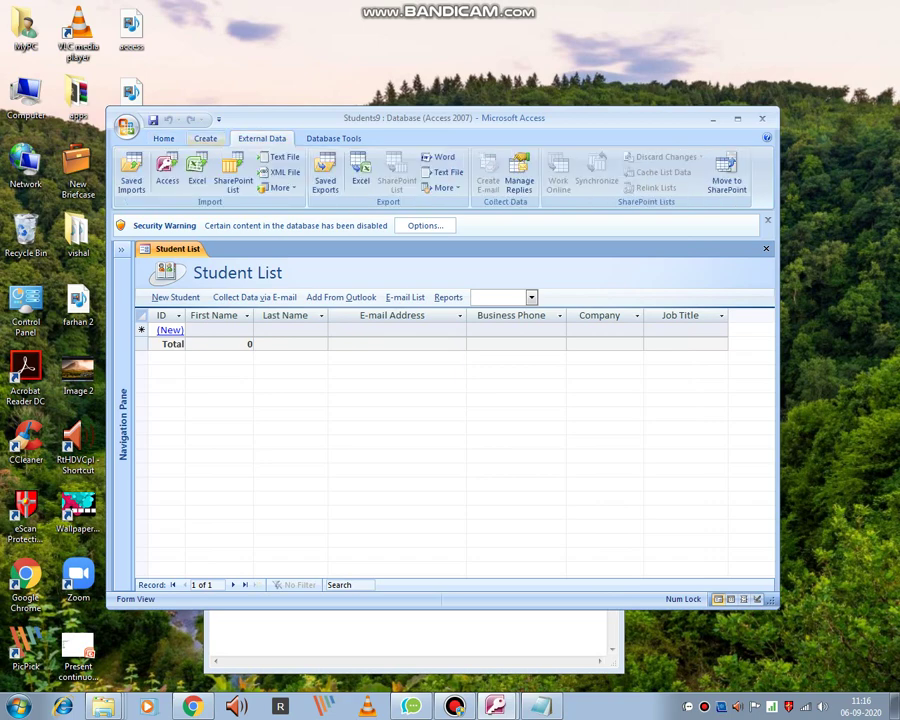
left_click(205, 138)
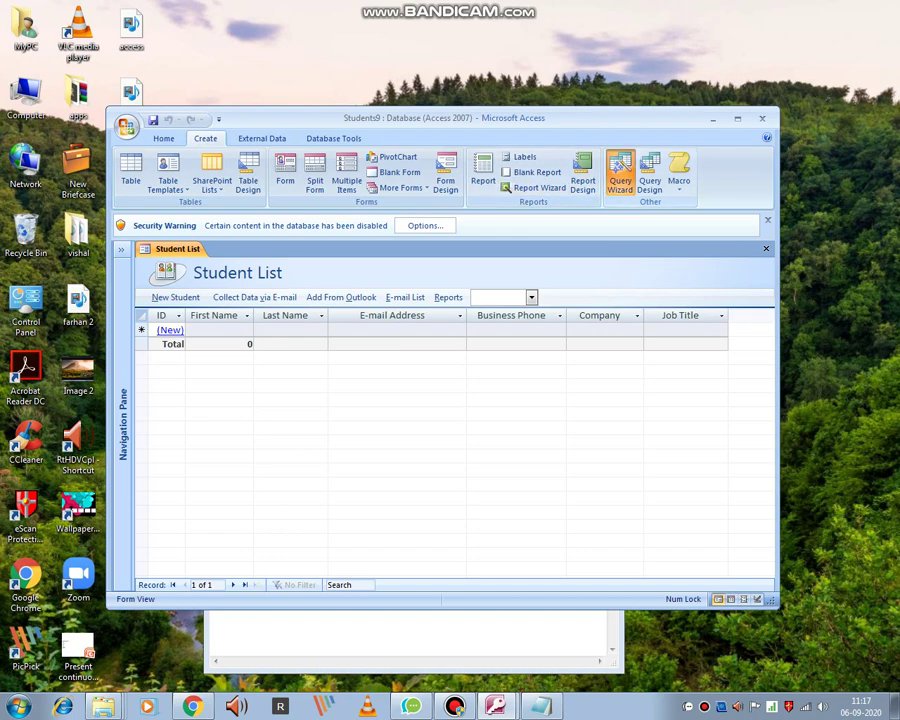
left_click(620, 172)
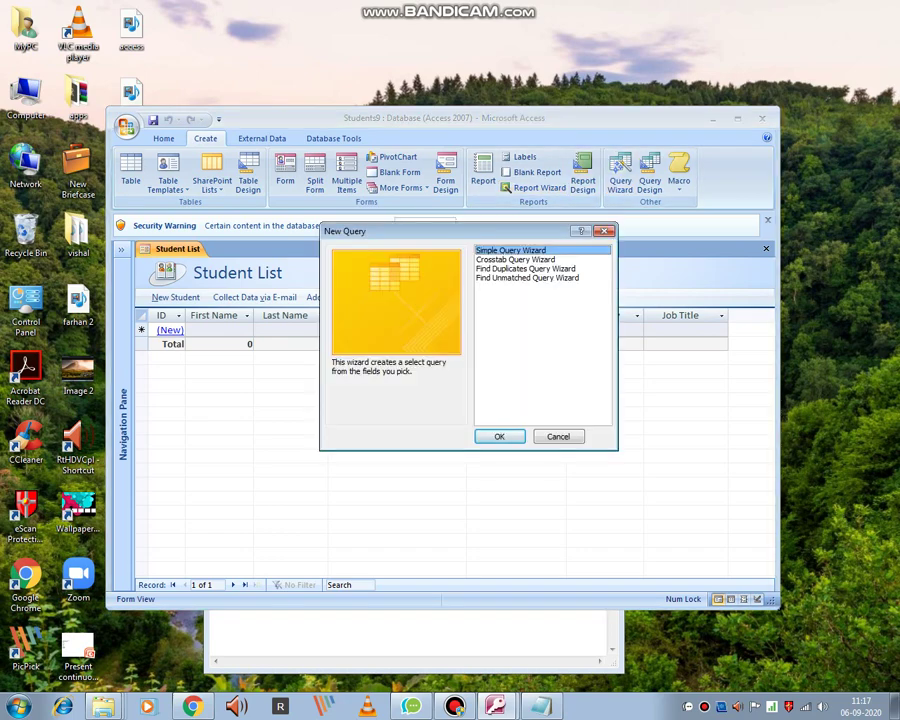
key("Return")
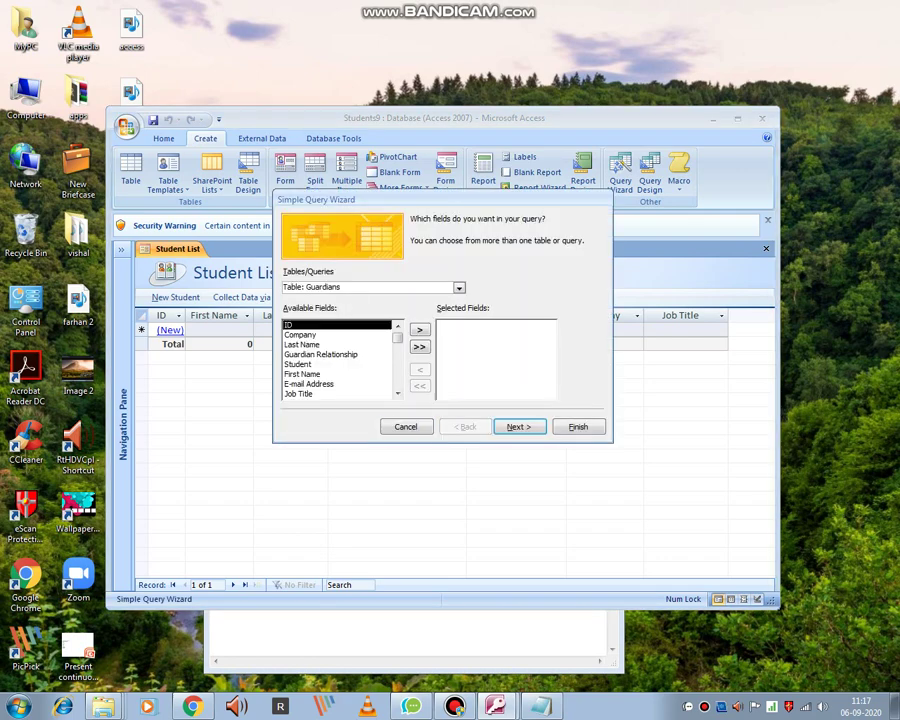
Highlight the Student field among the Guardians table's available fields and move the wizard window off the ribbon.
left_click(320, 335)
mouse_move(398, 338)
left_mouse_down()
mouse_move(398, 354)
mouse_move(398, 338)
left_mouse_up()
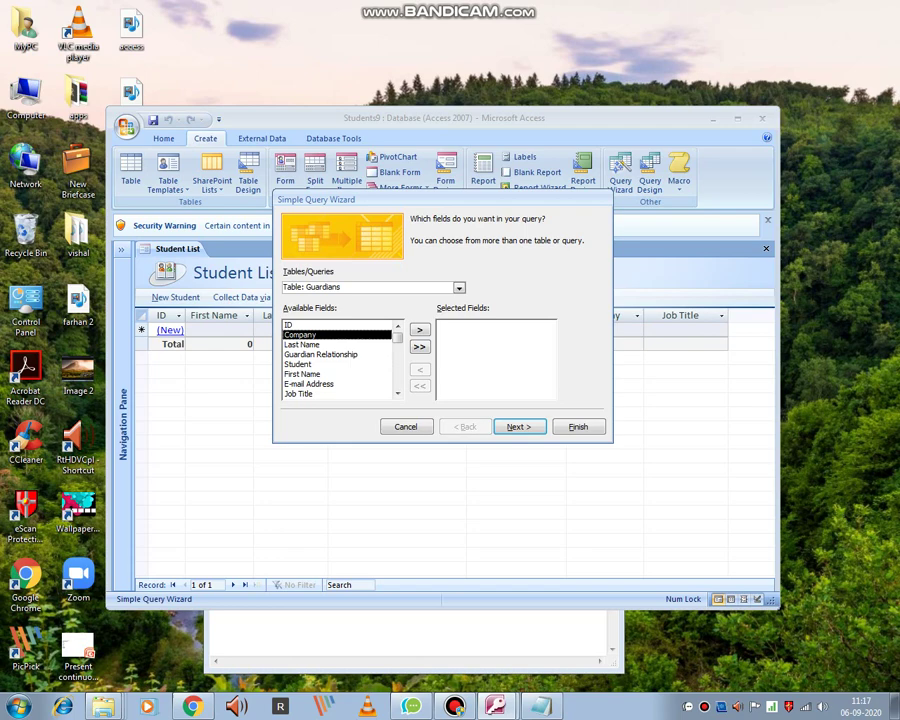
left_click(320, 345)
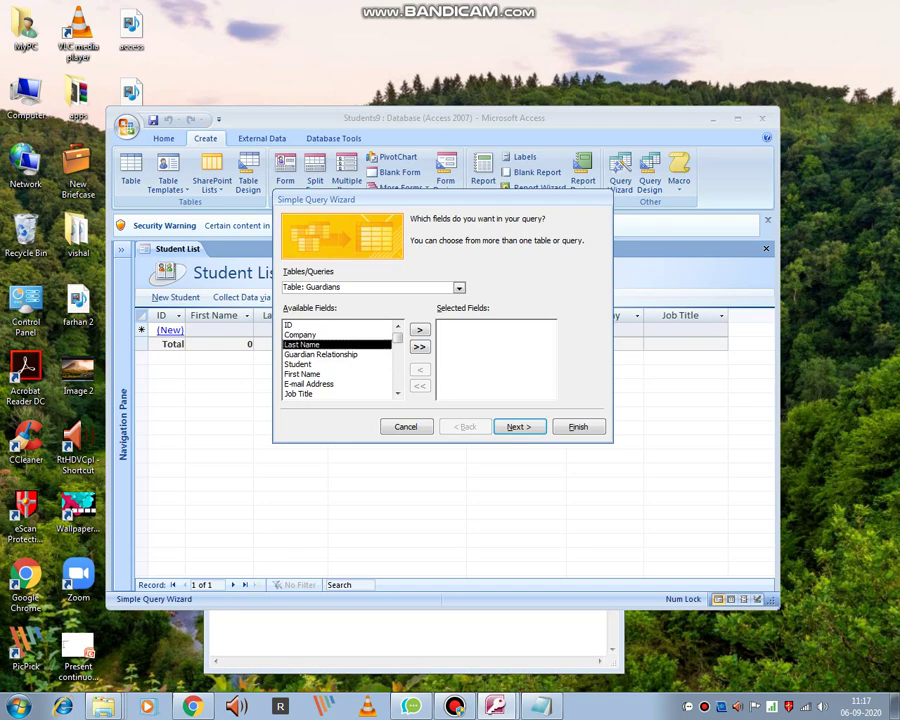
left_click(320, 355)
left_click(320, 365)
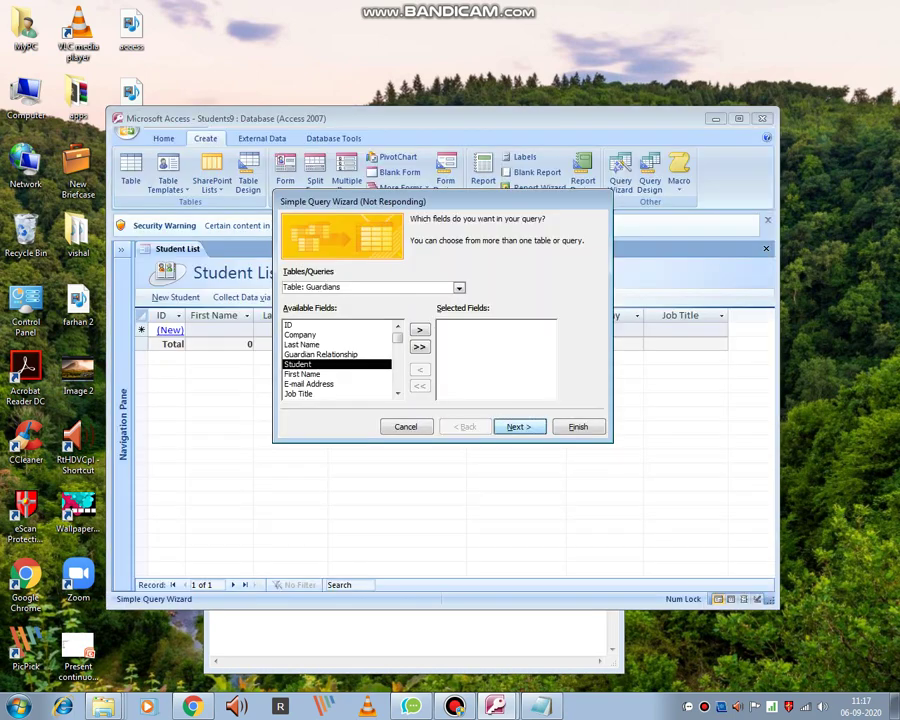
left_click_drag(440, 202, 358, 260)
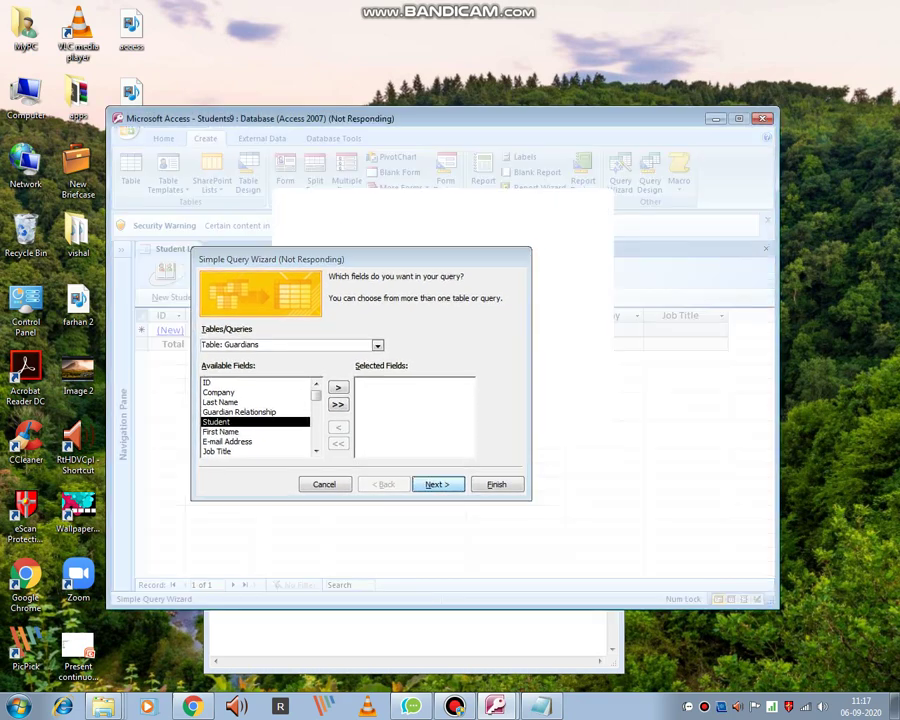
Switch to Notepad and rewrite the end of the note so it reads "now what i am showed".
left_click(541, 706)
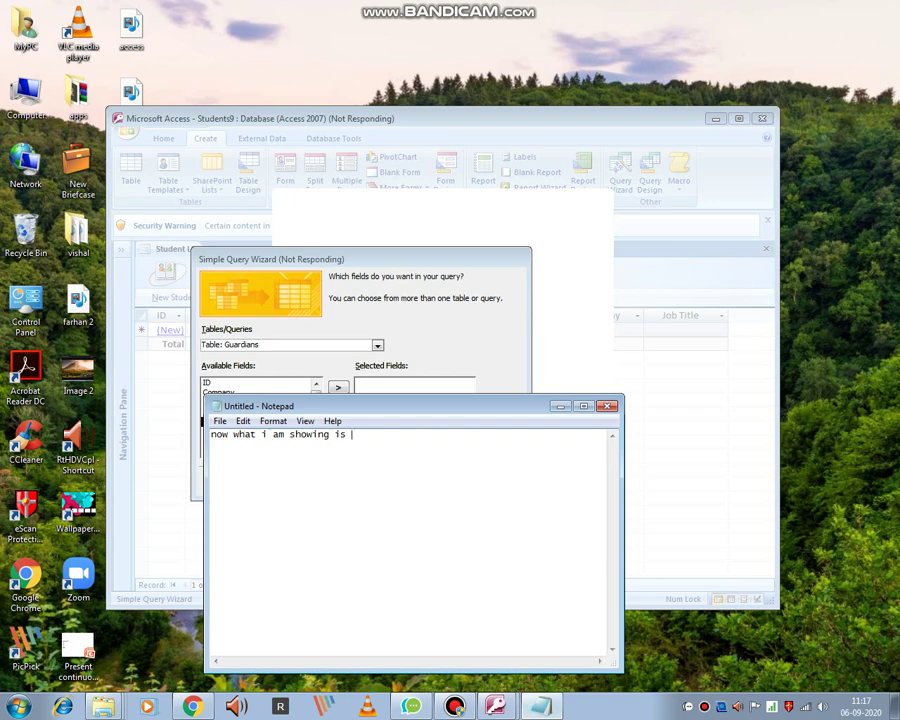
type("\\\\")
key("BackSpace")
key("BackSpace")
key("BackSpace")
key("BackSpace")
key("BackSpace")
key("BackSpace")
key("BackSpace")
key("BackSpace")
key("BackSpace")
key("BackSpace")
key("BackSpace")
key("BackSpace")
key("BackSpace")
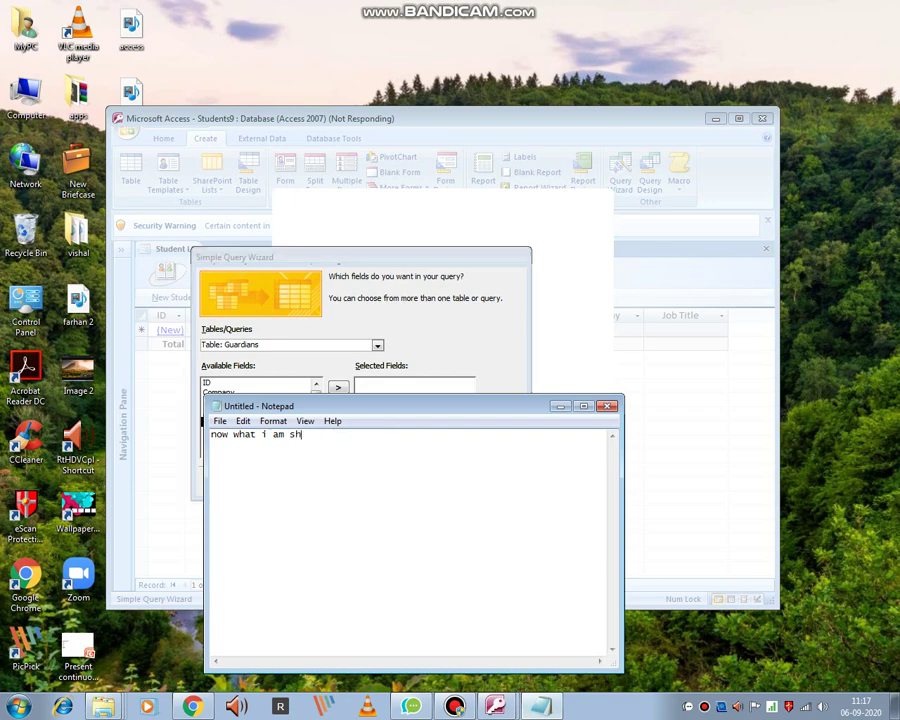
type("owed")
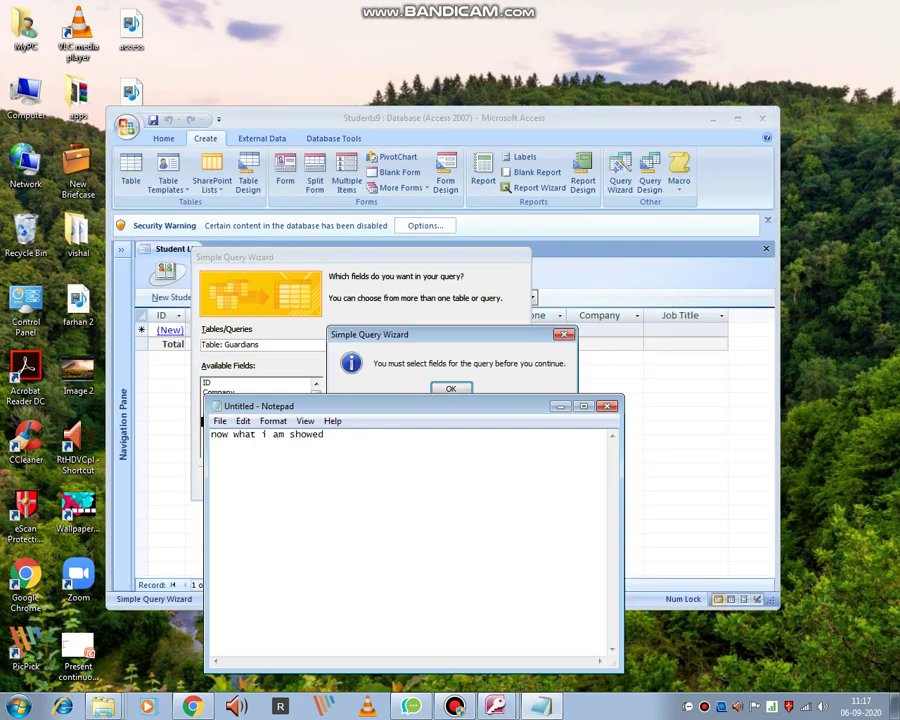
Continue the note with "query wizard iti s used for selecting which type of database you want" and minimise Notepad.
type(" query wizard iti s used for ")
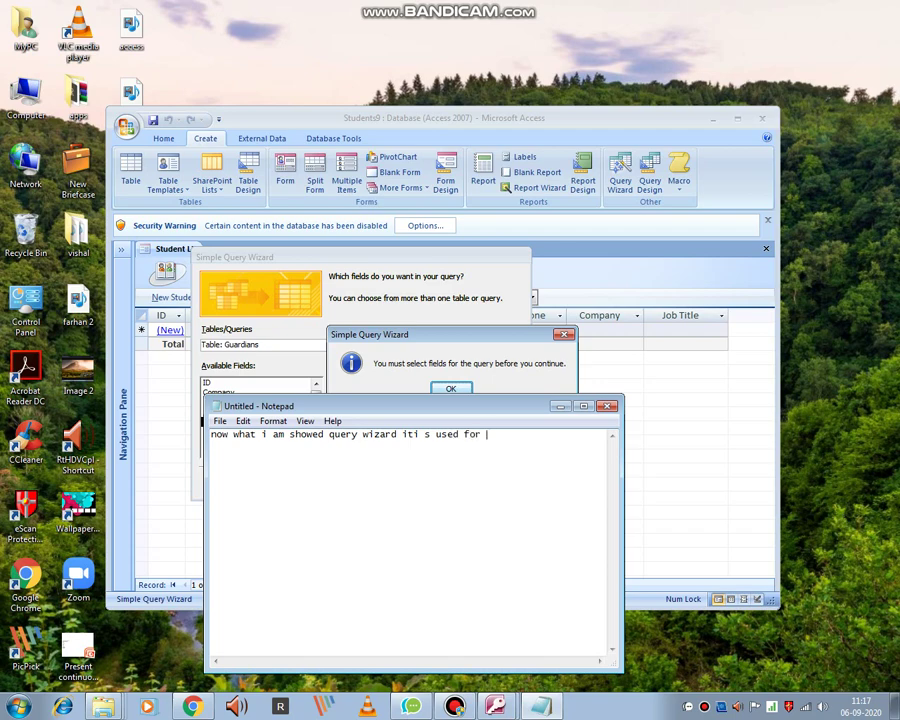
type("selecting which type of ")
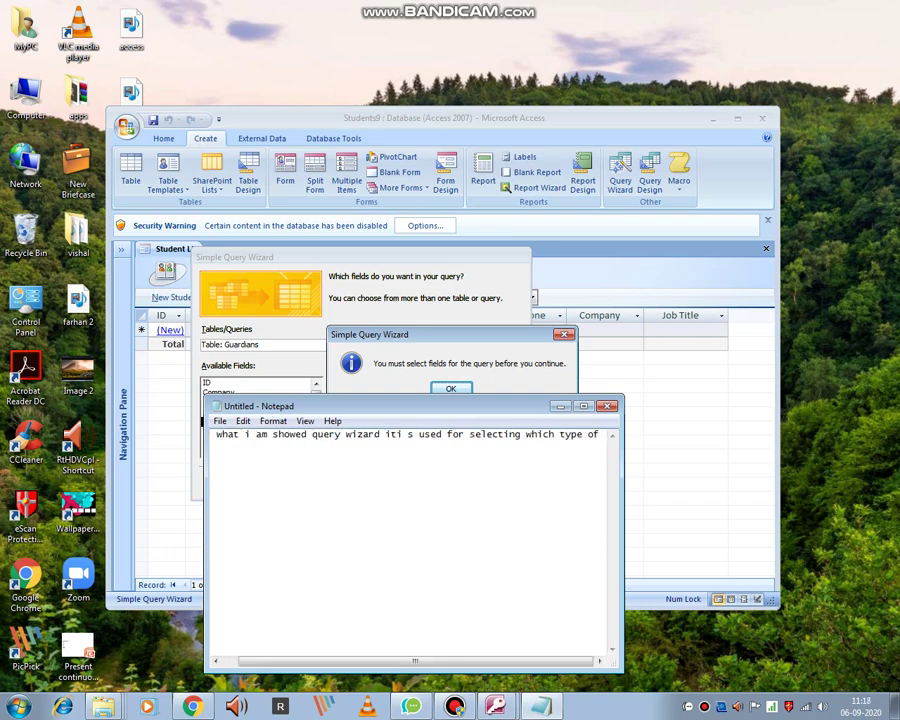
type("d")
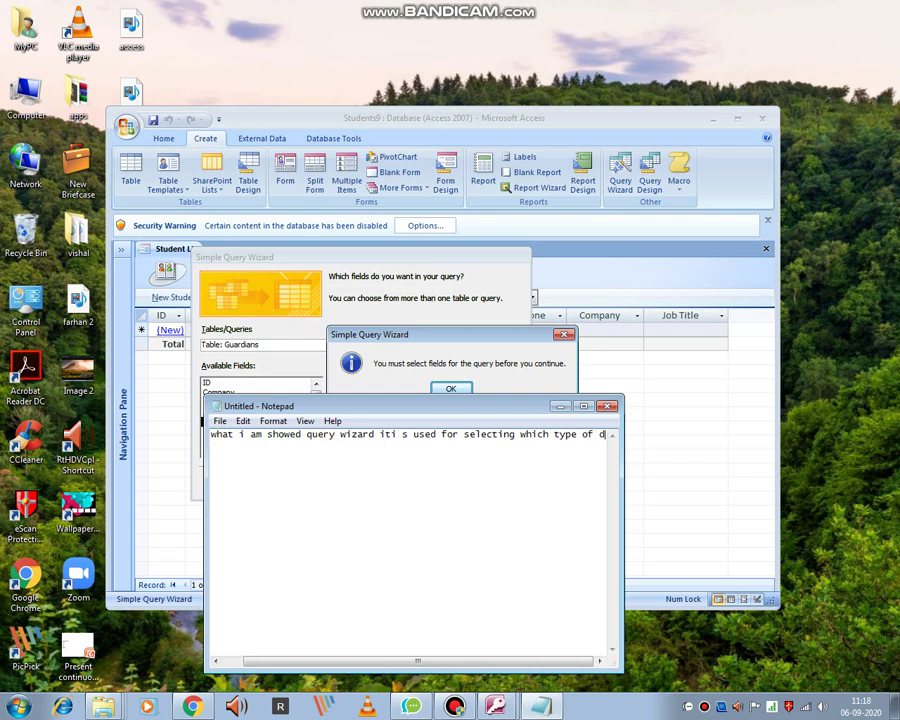
type("atabase you ")
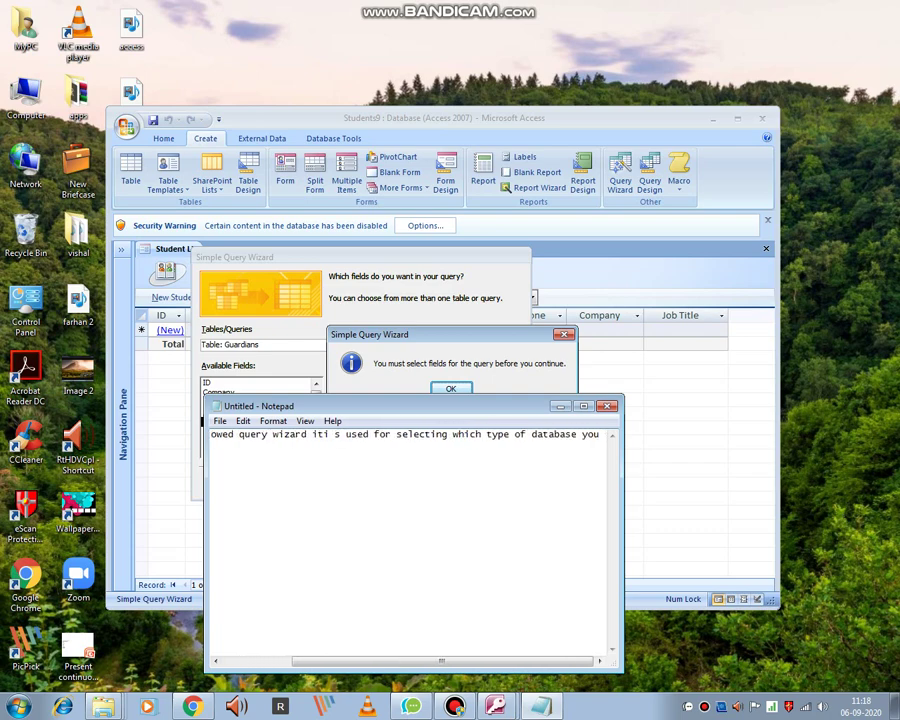
type("want")
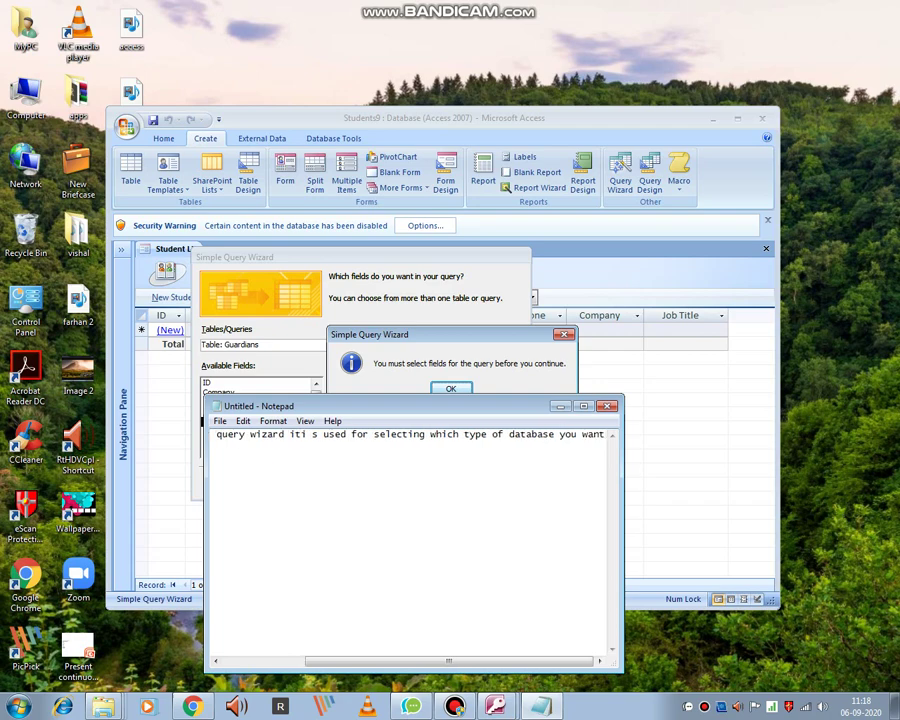
left_click(561, 406)
Dismiss the wizard's message, add Student and all remaining Guardians fields to the query, and continue to the query type choice.
key("Return")
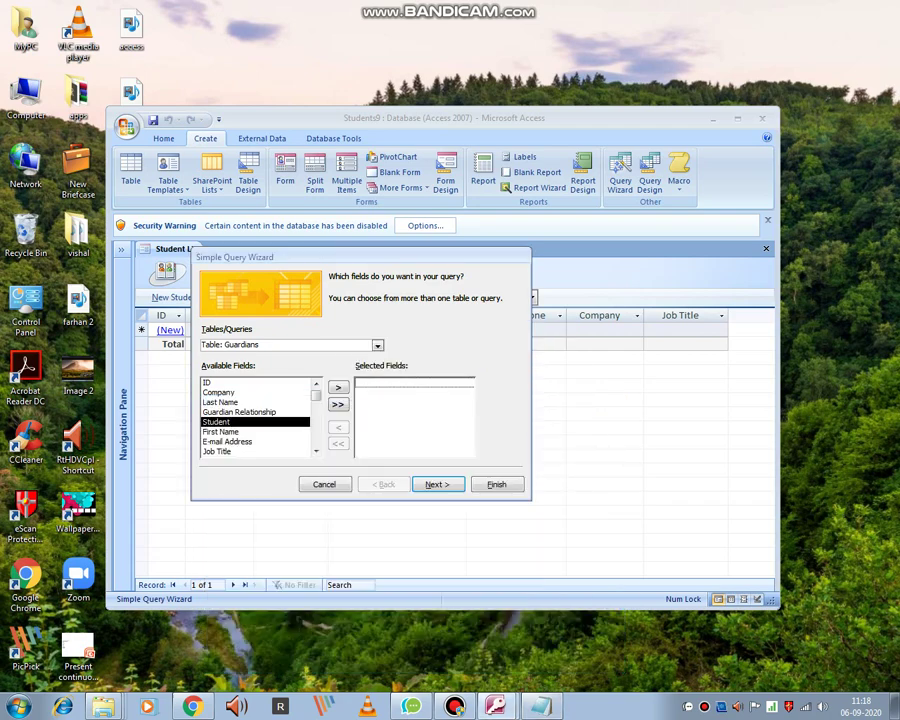
left_click(337, 387)
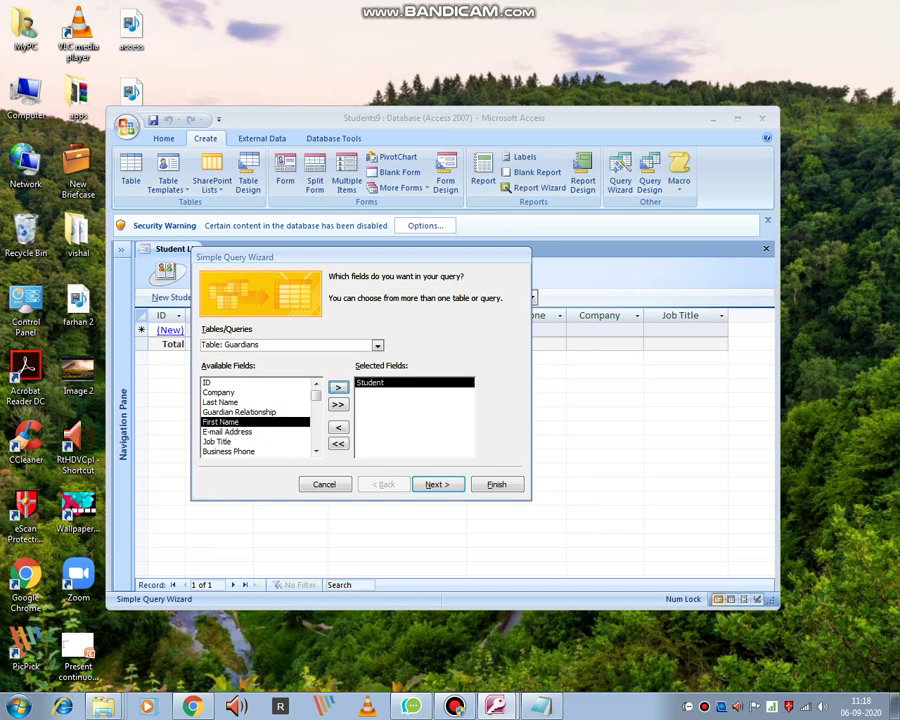
mouse_move(316, 396)
left_mouse_down()
mouse_move(316, 405)
mouse_move(316, 396)
left_mouse_up()
left_click(230, 393)
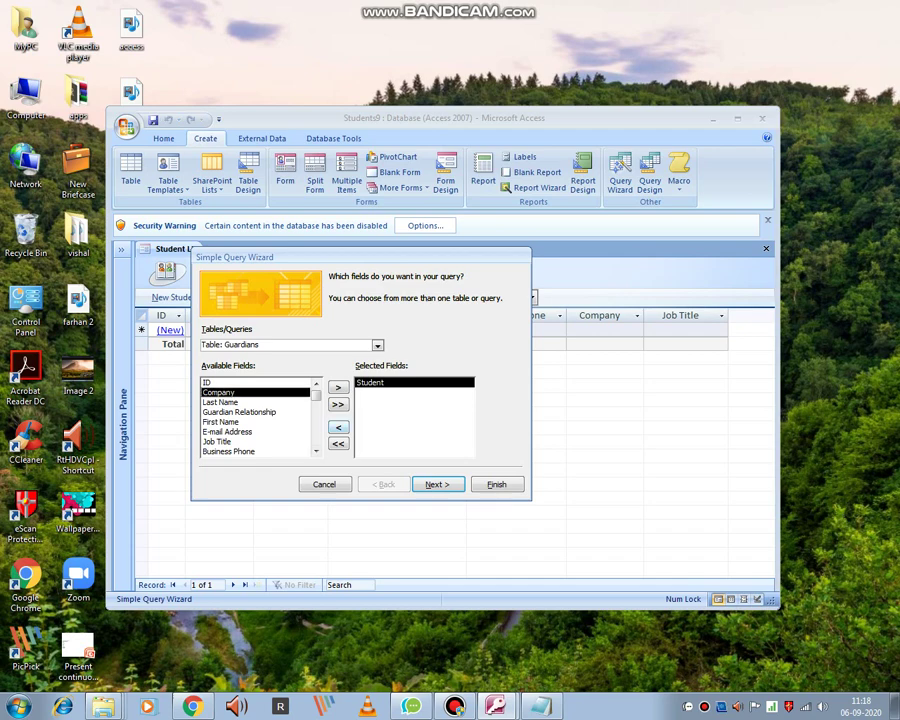
left_click(338, 405)
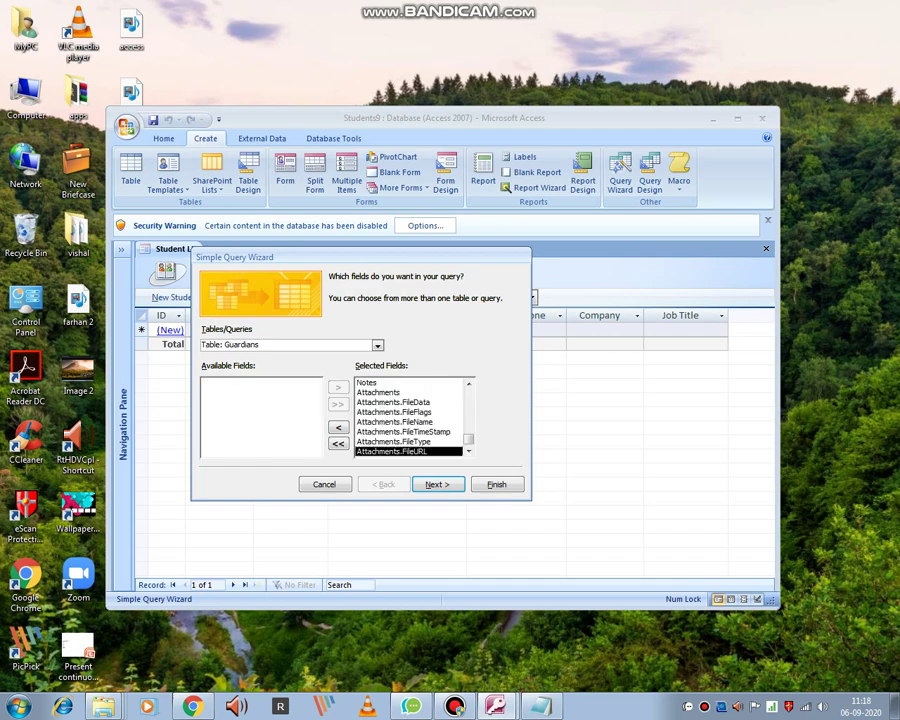
left_click(437, 484)
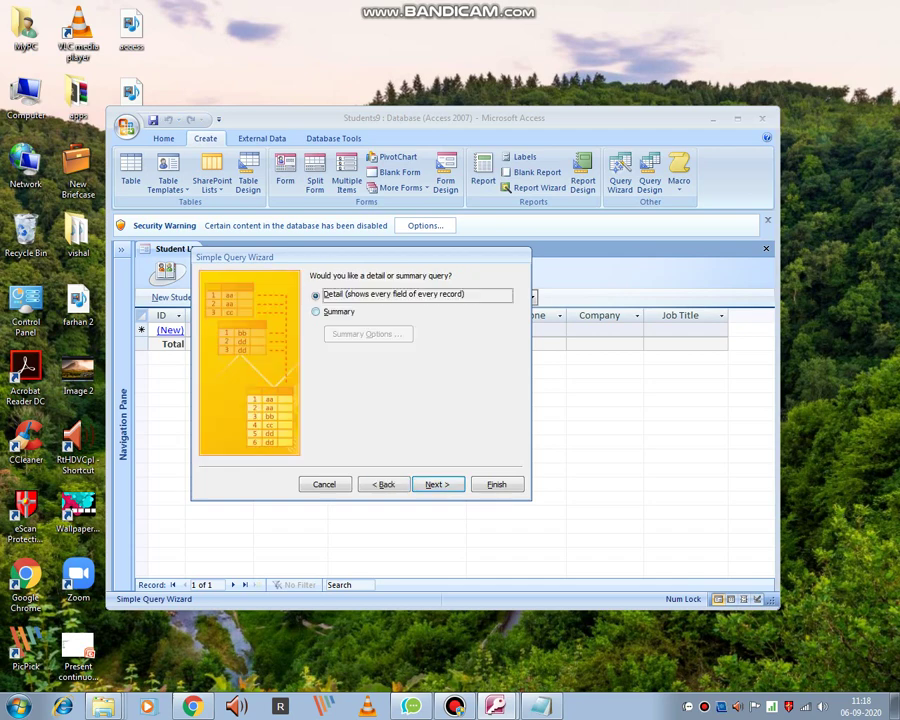
Try the Summary query type and set the query back to Detail (shows every field of every record).
key("Down")
key("Up")
key("Down")
key("Up")
key("Down")
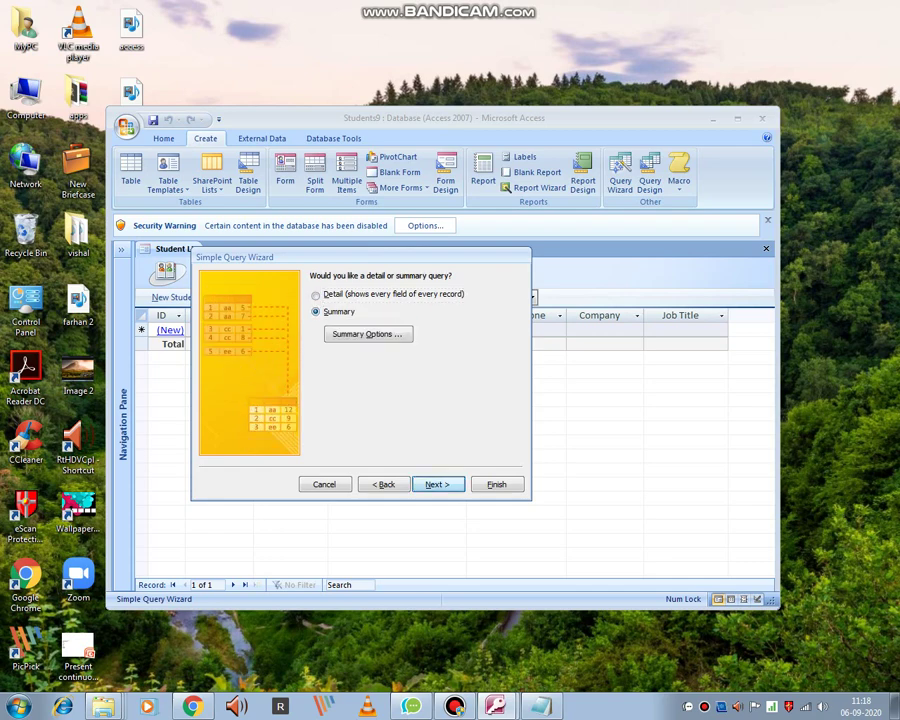
key("Return")
key("Return")
key("Up")
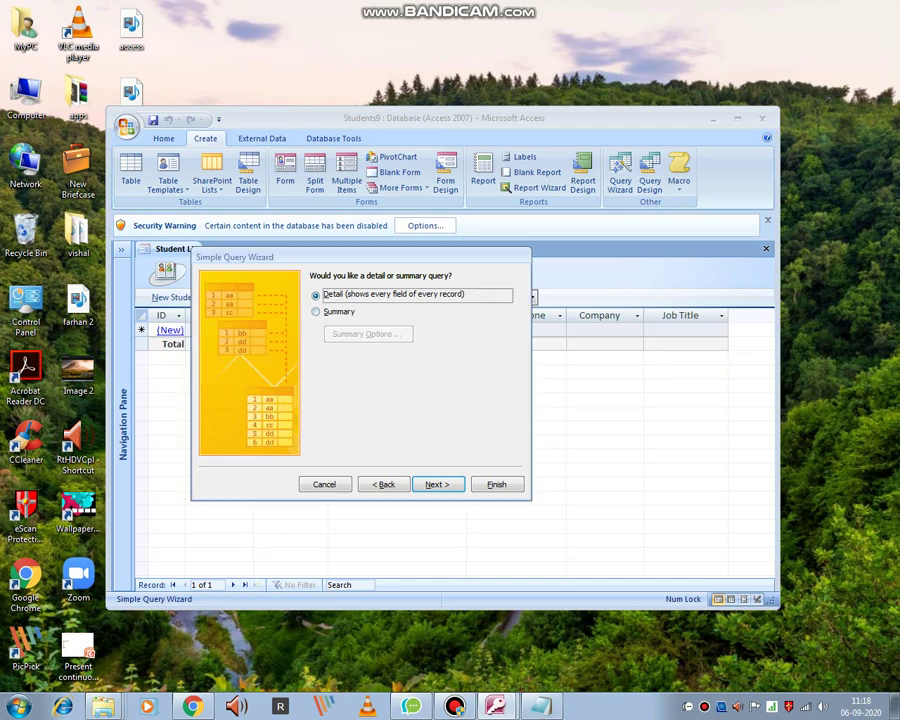
Finish the Simple Query Wizard to generate the detail query on the Guardians table.
left_click(497, 484)
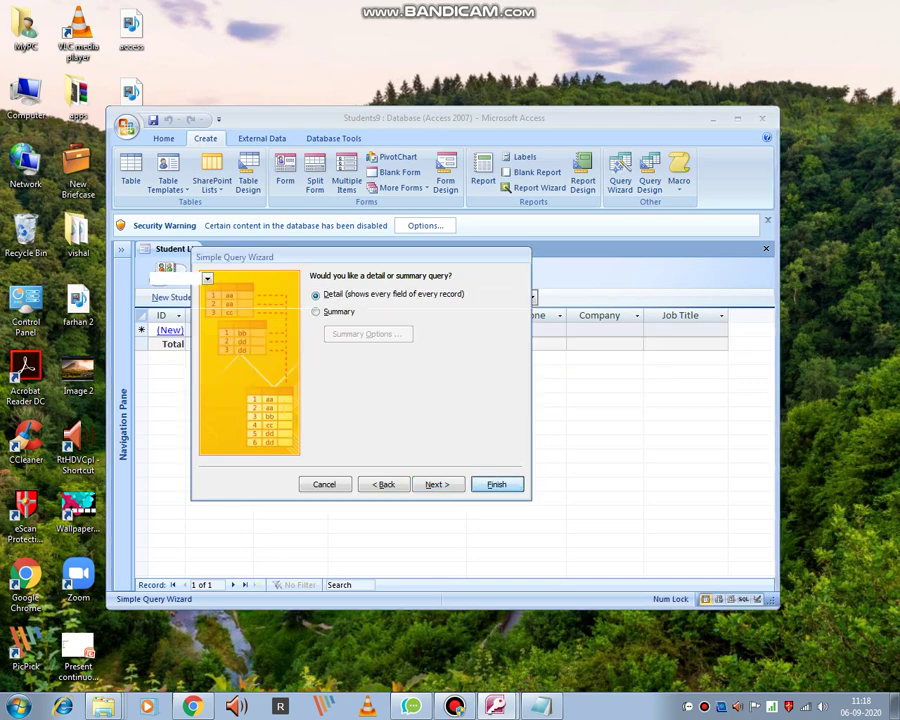
key("Return")
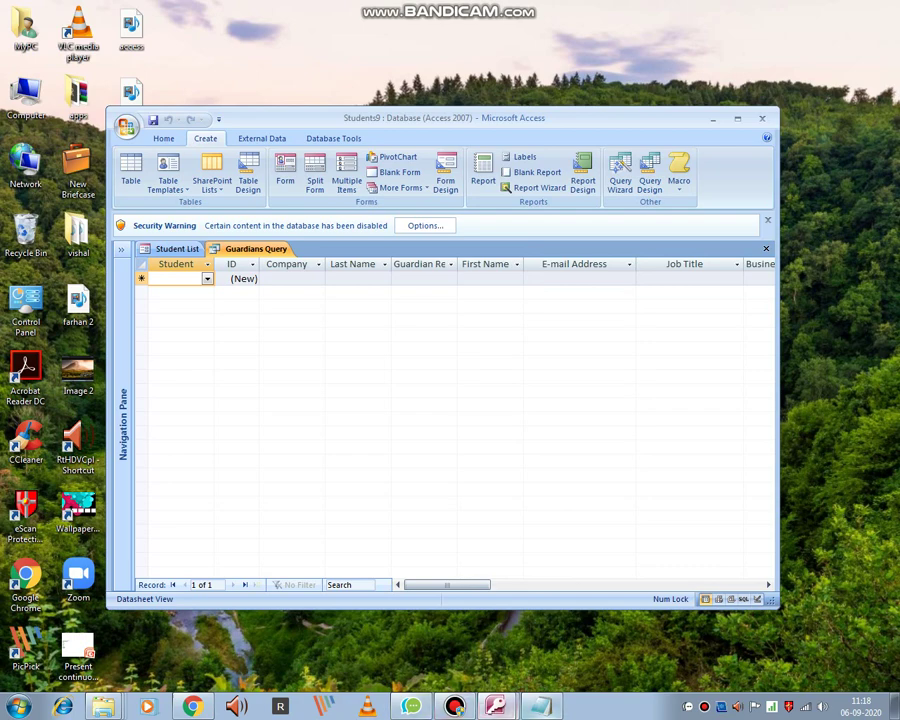
Switch to Notepad, replace the whole note with "as i clicked finish what i want it came" and minimise Notepad.
key("alt+Tab")
key("BackSpace")
key("BackSpace")
key("BackSpace")
key("BackSpace")
key("BackSpace")
key("BackSpace")
key("BackSpace")
key("BackSpace")
key("BackSpace")
key("BackSpace")
key("BackSpace")
key("BackSpace")
key("BackSpace")
key("BackSpace")
key("BackSpace")
key("BackSpace")
key("BackSpace")
key("BackSpace")
key("BackSpace")
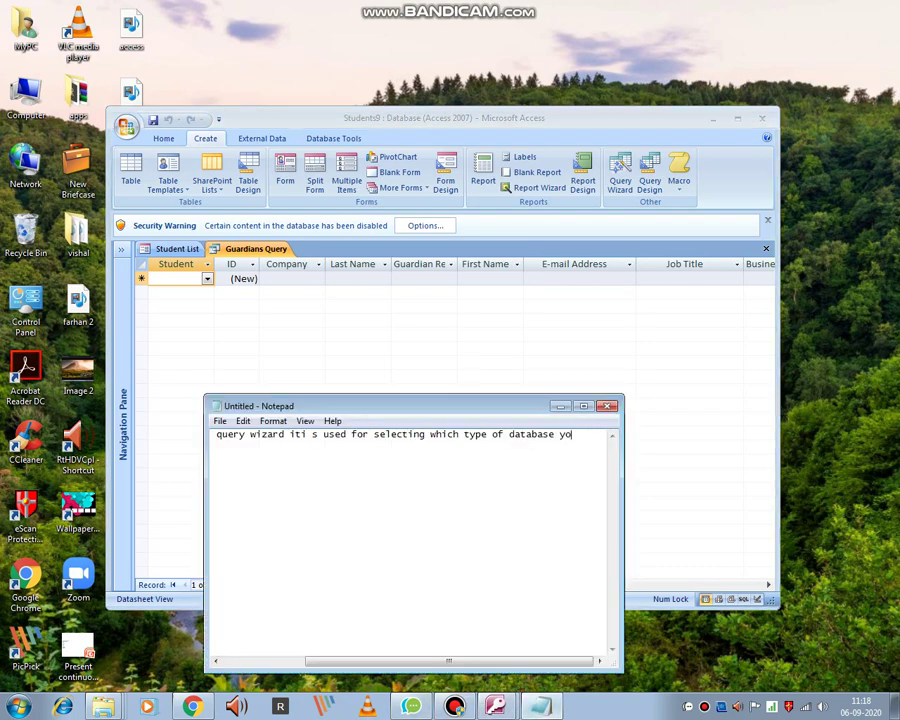
key("BackSpace")
key("BackSpace")
key("BackSpace")
key("BackSpace")
key("BackSpace")
key("BackSpace")
key("BackSpace")
key("BackSpace")
key("BackSpace")
key("BackSpace")
key("BackSpace")
key("BackSpace")
key("BackSpace")
key("BackSpace")
key("BackSpace")
key("BackSpace")
key("BackSpace")
key("BackSpace")
key("BackSpace")
key("BackSpace")
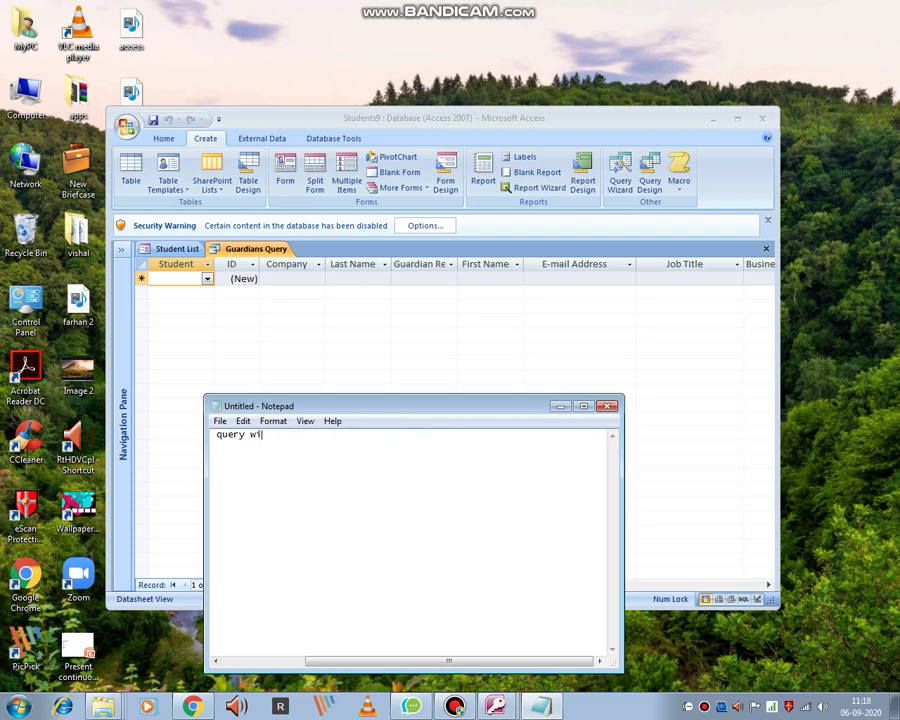
type("now what i am s")
key("BackSpace")
key("BackSpace")
key("BackSpace")
key("BackSpace")
key("BackSpace")
key("BackSpace")
key("BackSpace")
key("BackSpace")
key("BackSpace")
key("BackSpace")
key("BackSpace")
key("BackSpace")
key("BackSpace")
key("BackSpace")
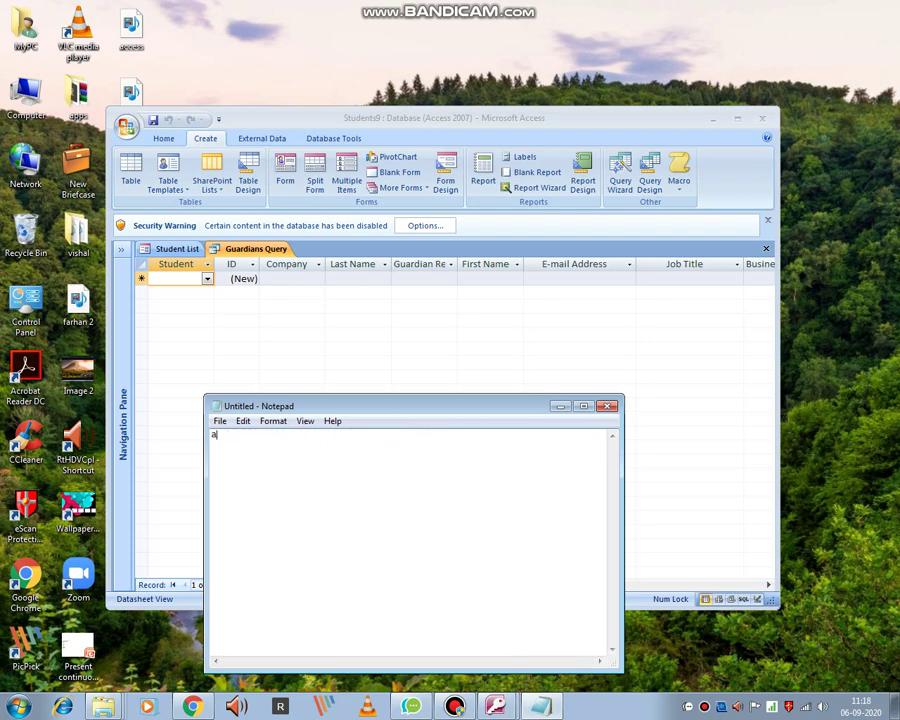
type("s i clicked finish wg")
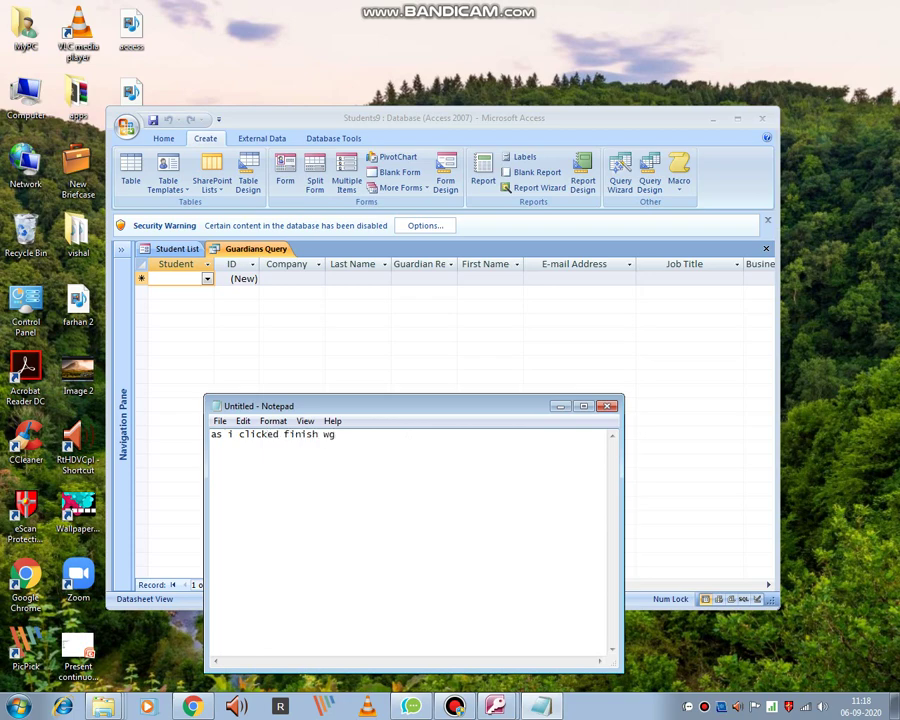
type("hat i want it came")
left_click(560, 406)
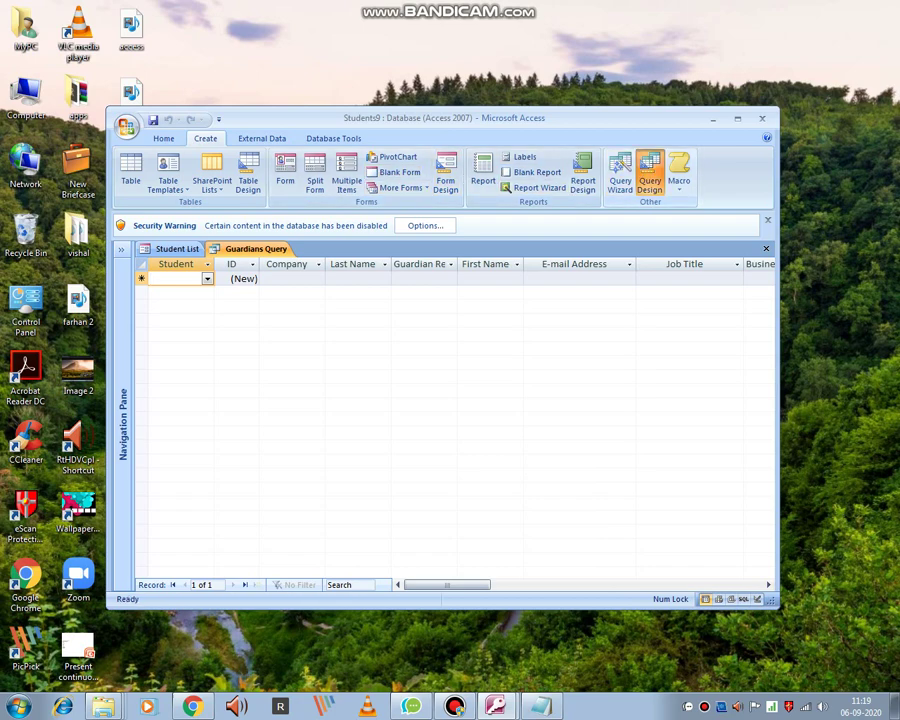
Start a new query in Design view and look through the available tables, queries and combined list.
left_click(650, 176)
left_click(379, 491)
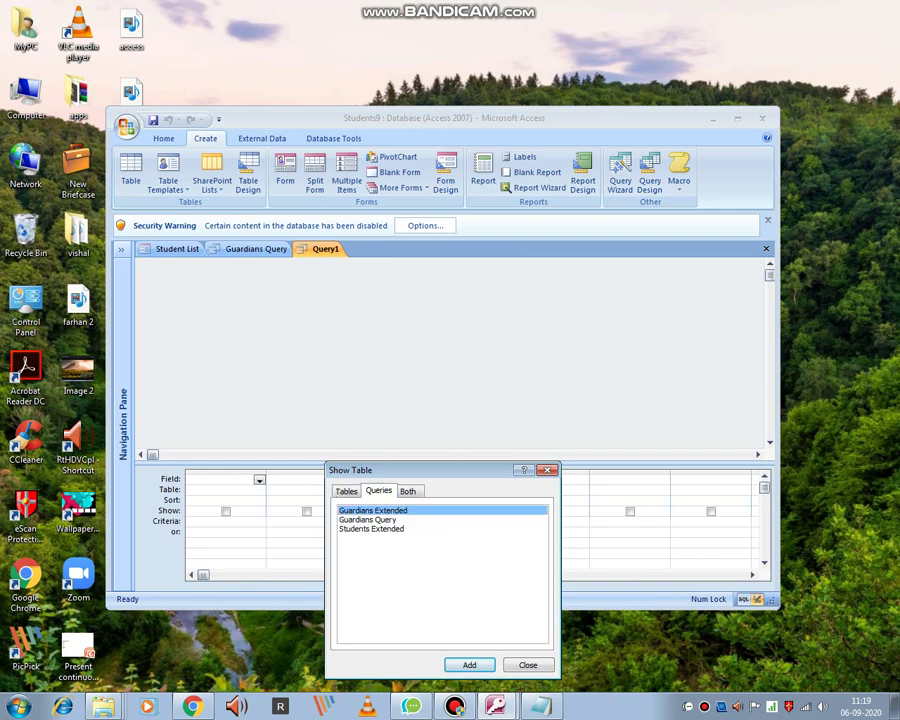
left_click(408, 491)
key("ctrl+Tab")
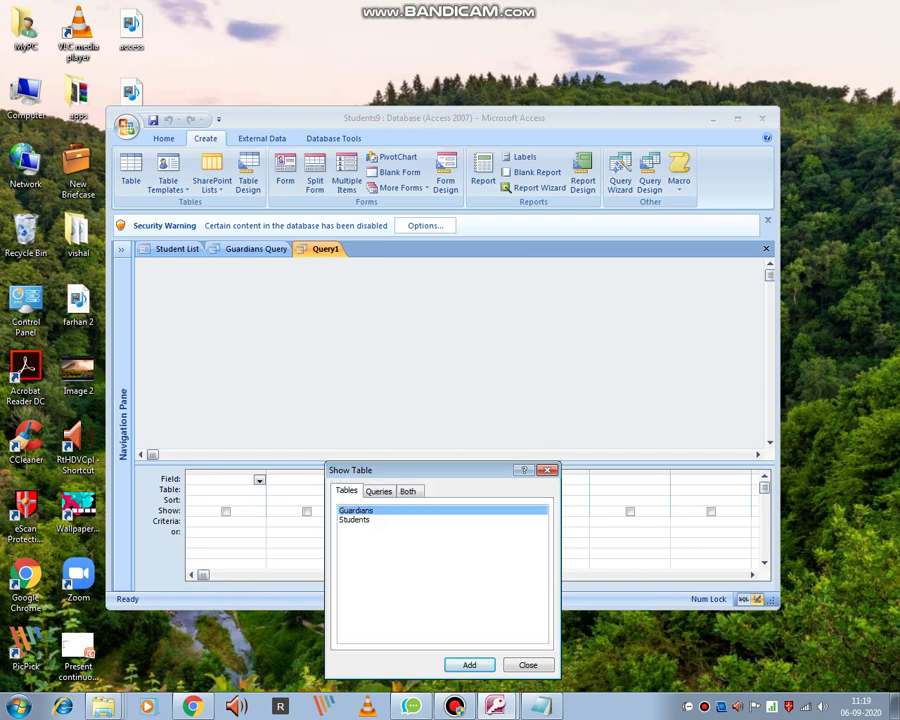
left_click(355, 520)
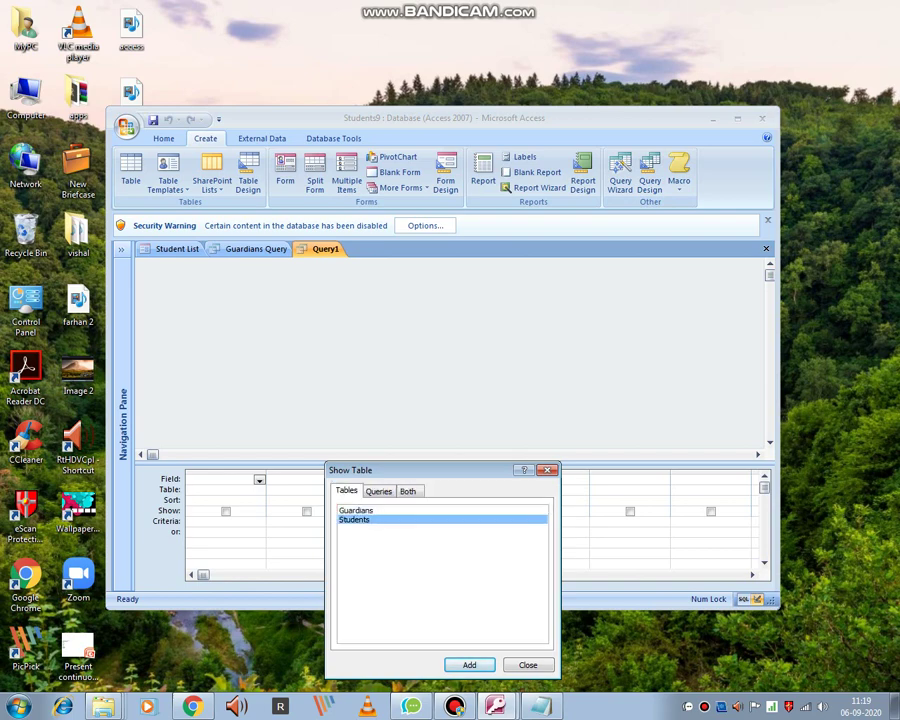
left_click(356, 511)
key("ctrl+Tab")
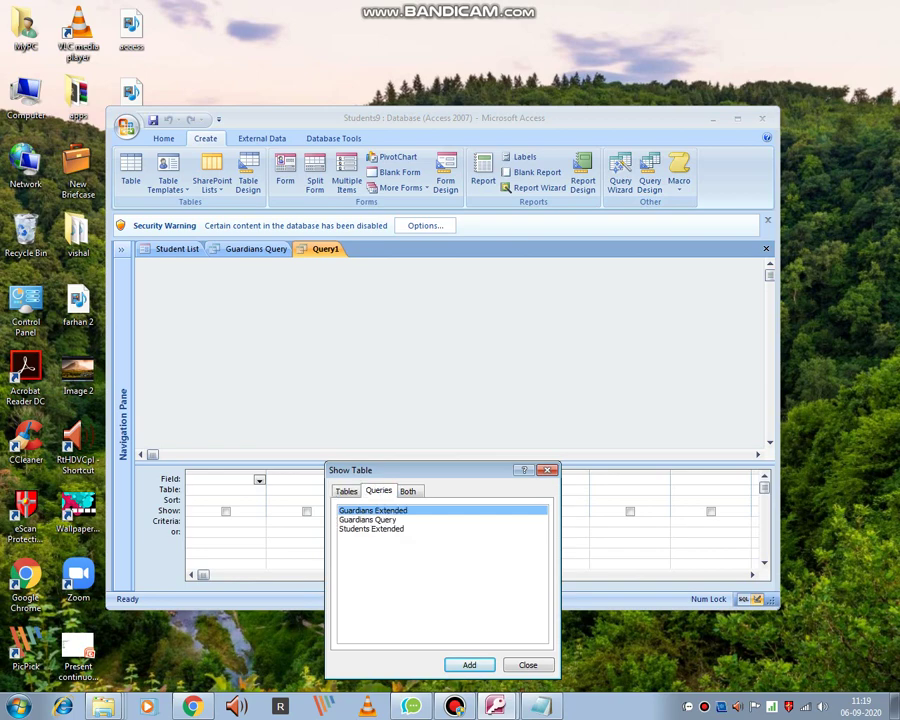
left_click(368, 520)
left_click(371, 529)
key("ctrl+Tab")
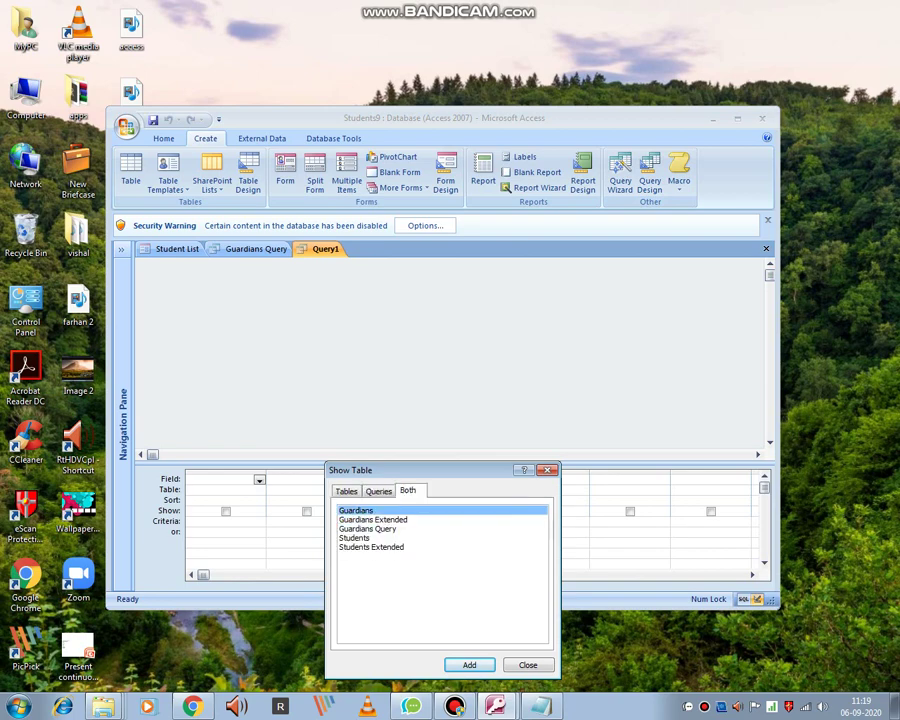
key("Down")
key("Down")
key("Down")
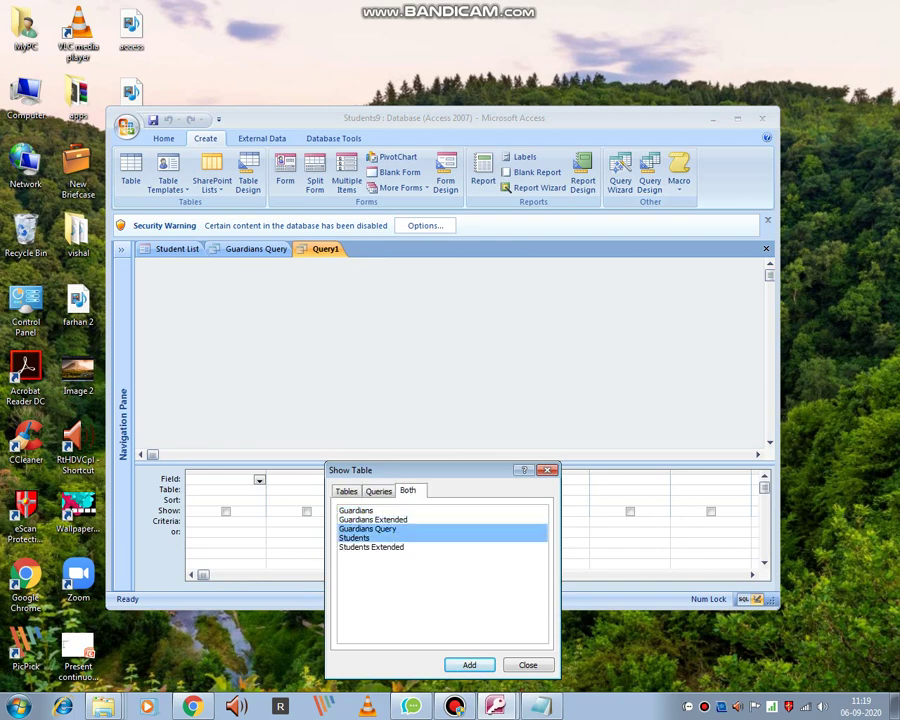
Add all the tables and queries from Guardians to Students Extended to the query design twice and close Show Table.
left_click_drag(358, 510, 368, 547)
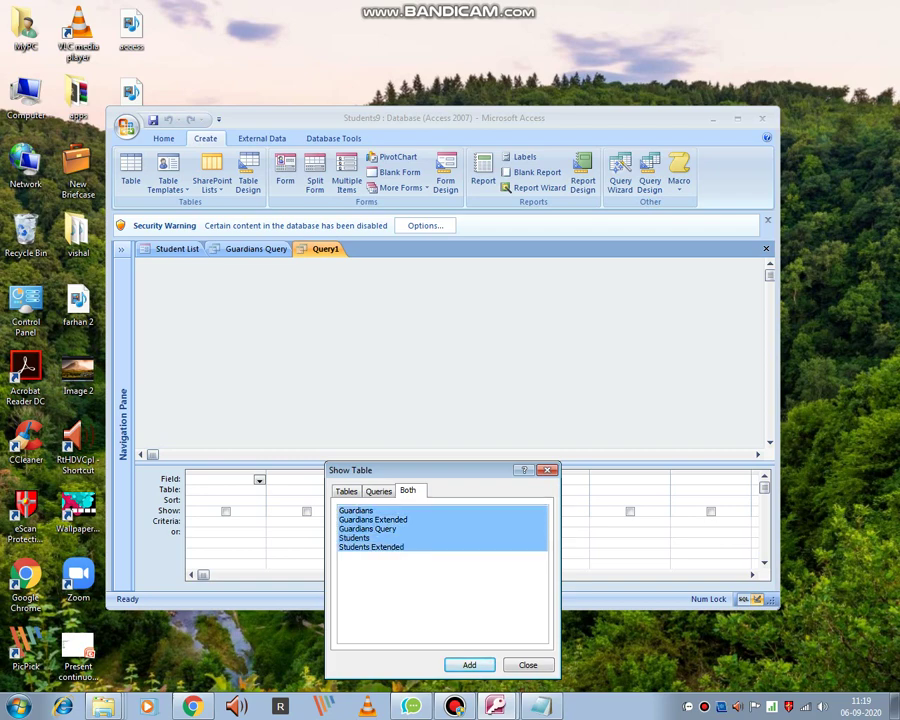
key("Return")
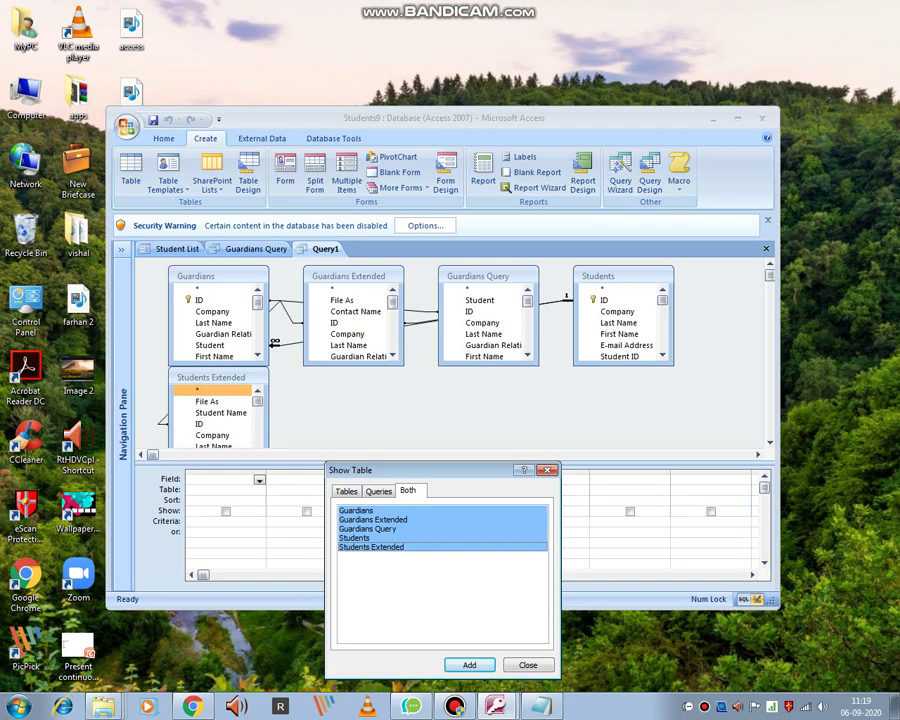
key("Return")
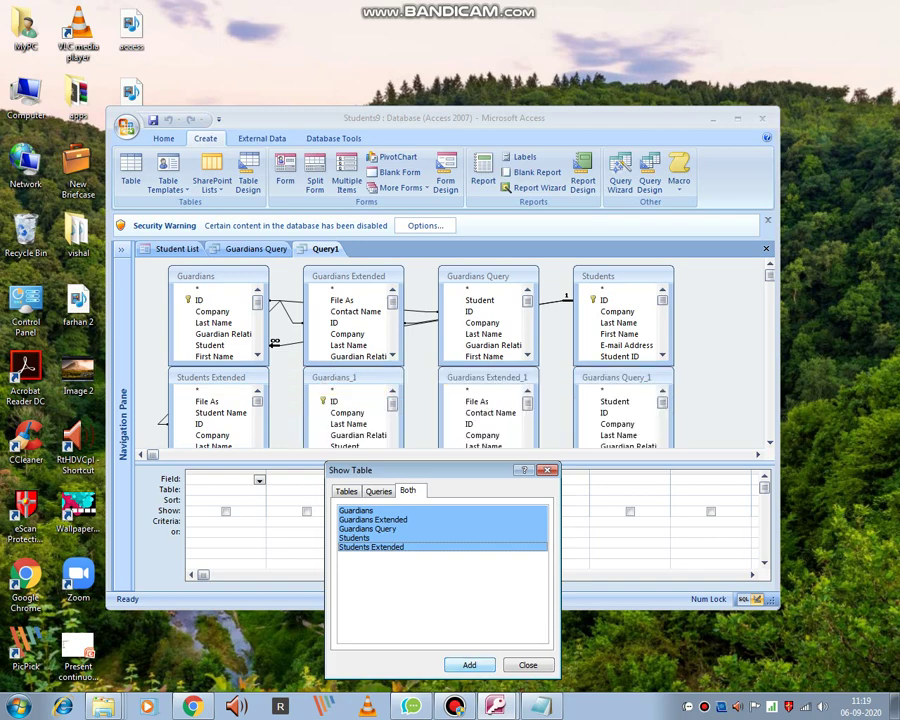
left_click(547, 470)
Switch to Notepad and replace the note with "now i did query design".
left_click(542, 707)
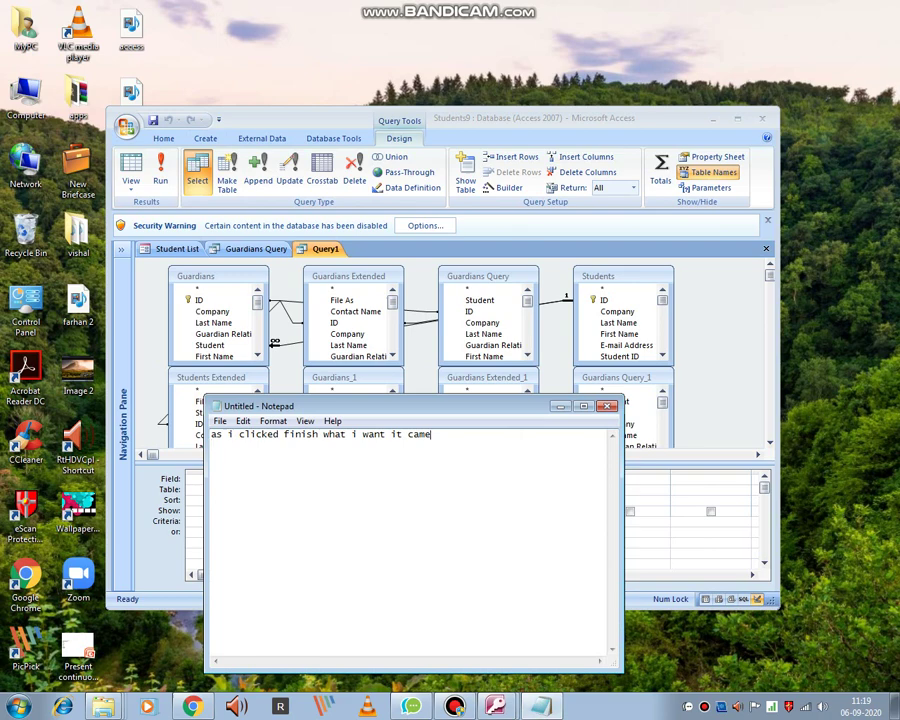
key("BackSpace")
key("BackSpace")
key("BackSpace")
key("BackSpace")
key("BackSpace")
key("BackSpace")
key("BackSpace")
key("BackSpace")
key("BackSpace")
key("BackSpace")
key("BackSpace")
key("BackSpace")
key("BackSpace")
key("BackSpace")
key("BackSpace")
key("BackSpace")
key("BackSpace")
key("BackSpace")
key("BackSpace")
key("BackSpace")
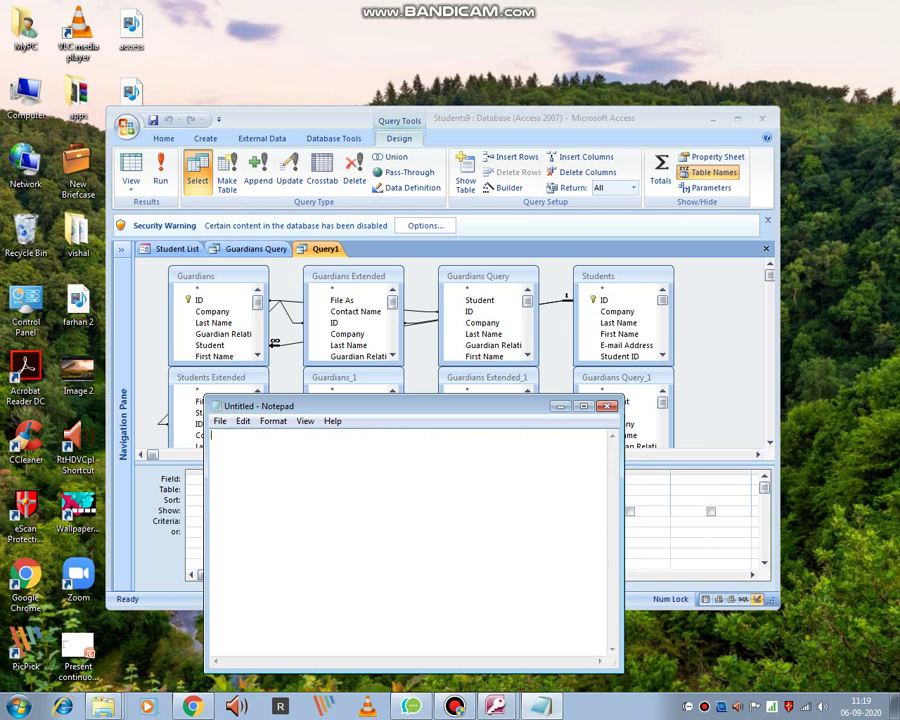
type("now i did query design")
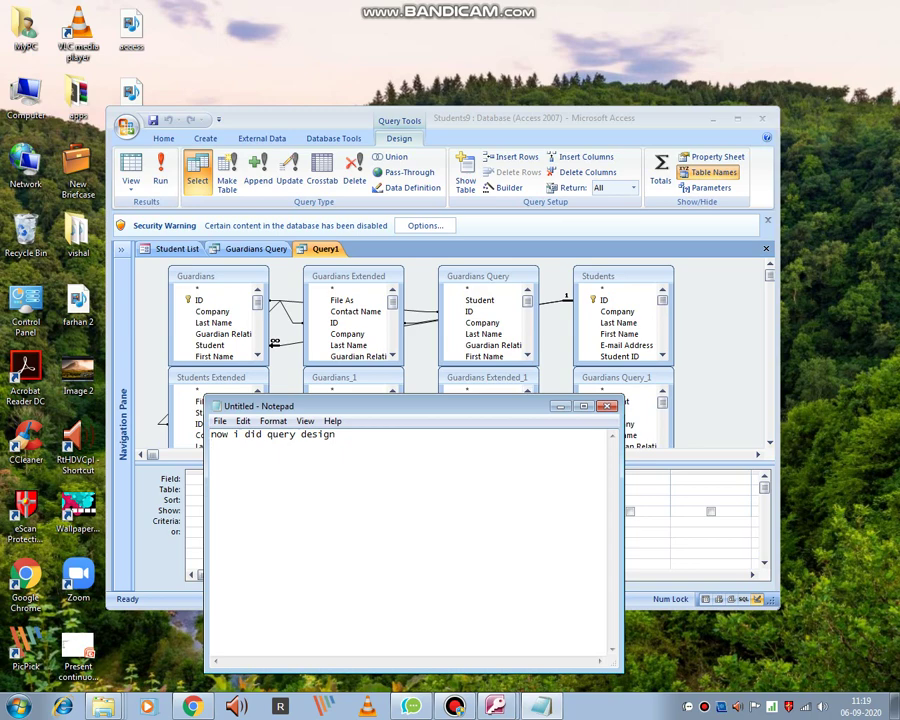
key("Return")
Return to Access and create a new blank table in Design view.
left_click(275, 119)
left_click(262, 139)
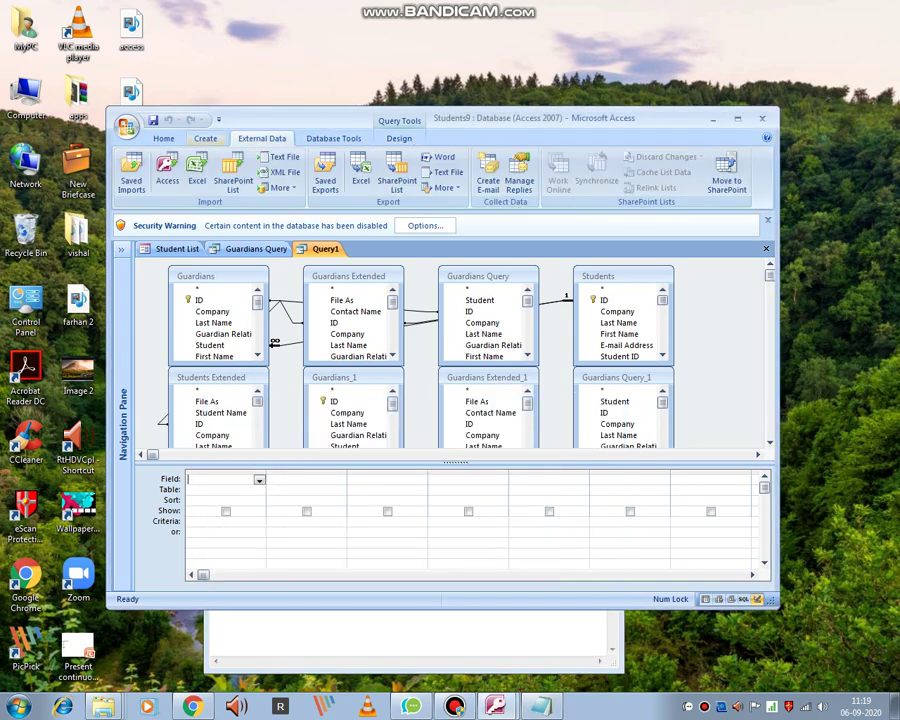
left_click(205, 138)
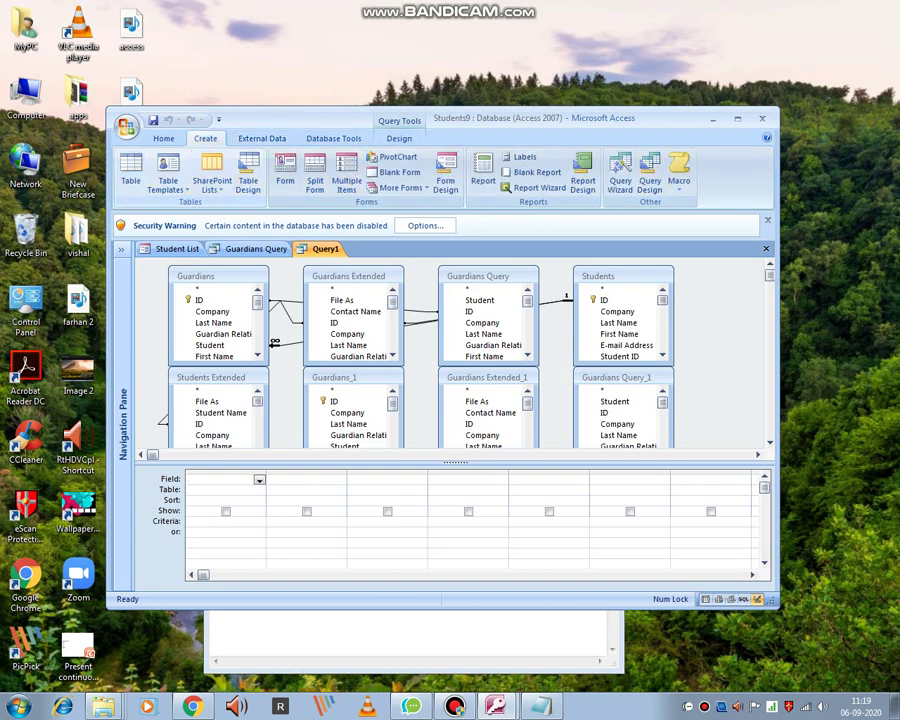
left_click(248, 175)
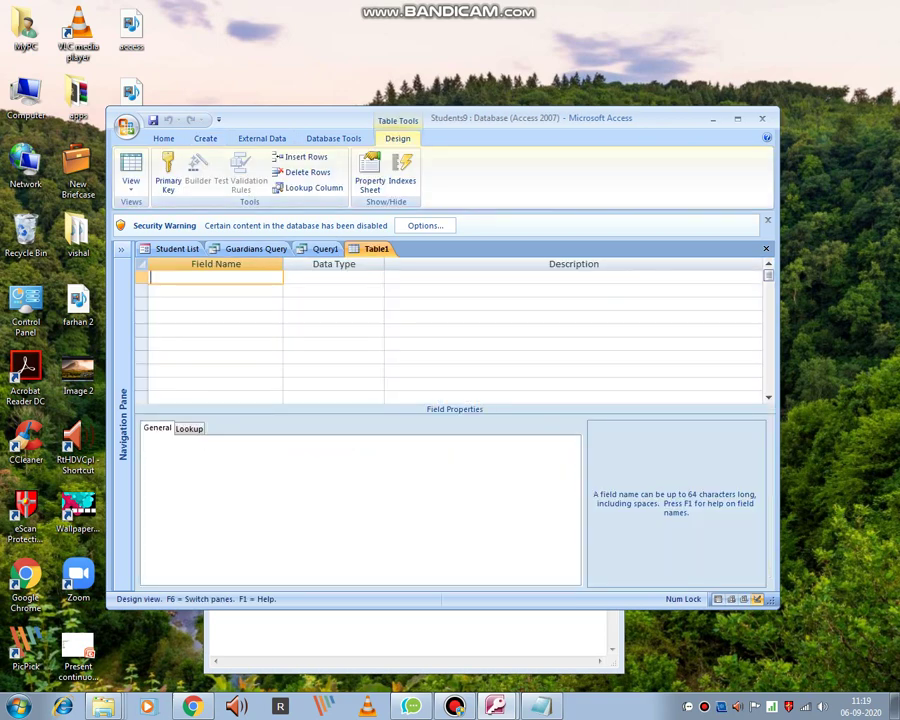
Switch to Notepad, replace the note with "now i will show how to save normally" and minimise Notepad.
left_click(541, 706)
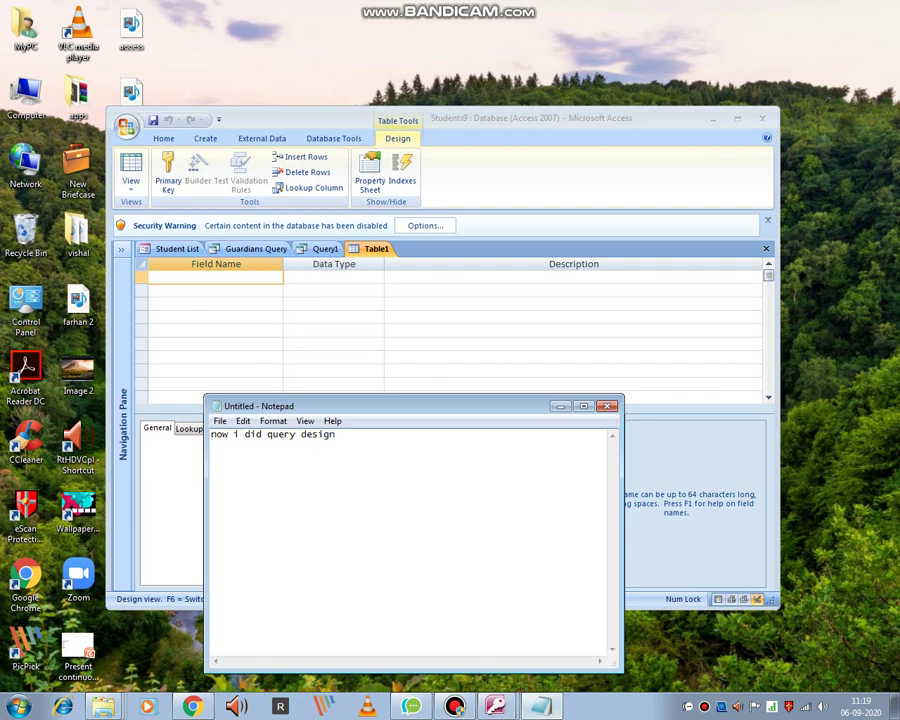
key("Return")
type("thi sis table")
key("BackSpace")
key("BackSpace")
key("BackSpace")
key("BackSpace")
key("BackSpace")
key("BackSpace")
key("BackSpace")
key("BackSpace")
key("BackSpace")
key("BackSpace")
key("BackSpace")
key("BackSpace")
key("BackSpace")
key("BackSpace")
key("BackSpace")
key("BackSpace")
key("BackSpace")
key("BackSpace")
key("BackSpace")
key("BackSpace")
type("now i will show how to sav")
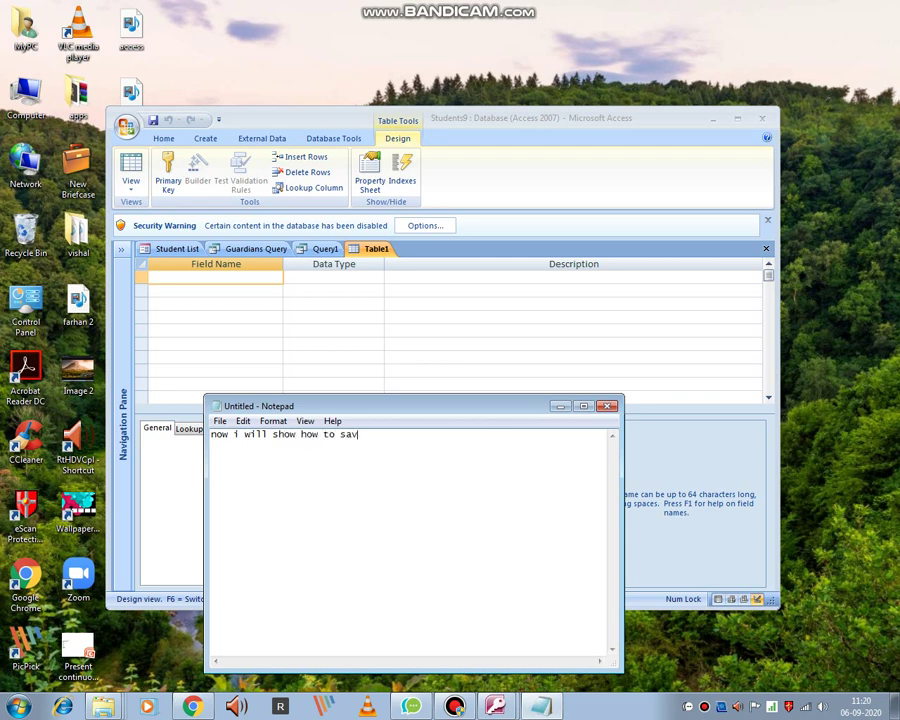
type("e normally")
left_click(561, 406)
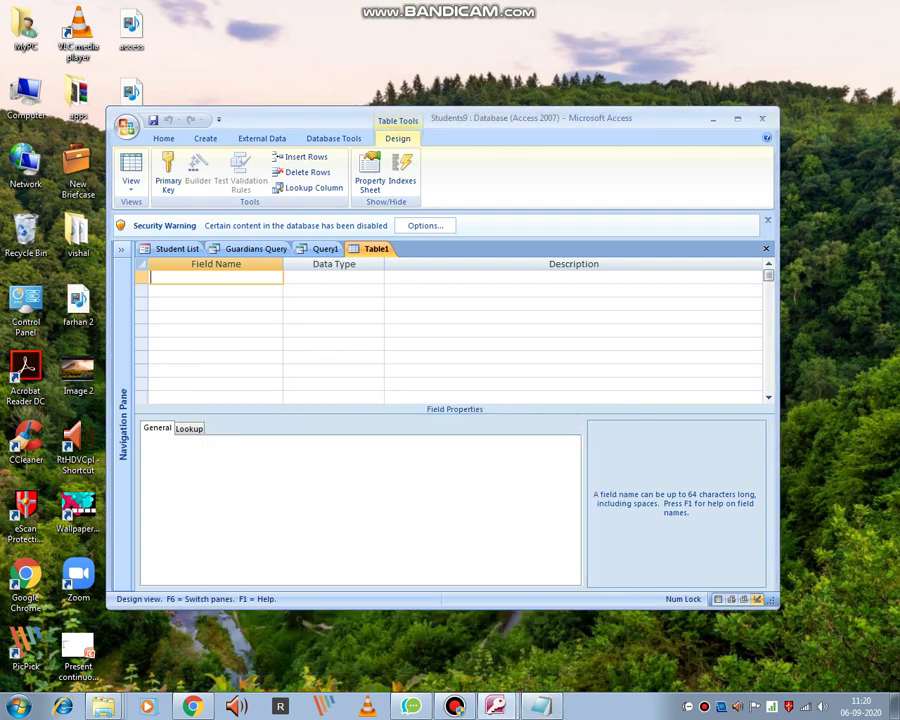
Try to save the new table, still without fields, under the name "exam" and dismiss the message.
left_click(126, 125)
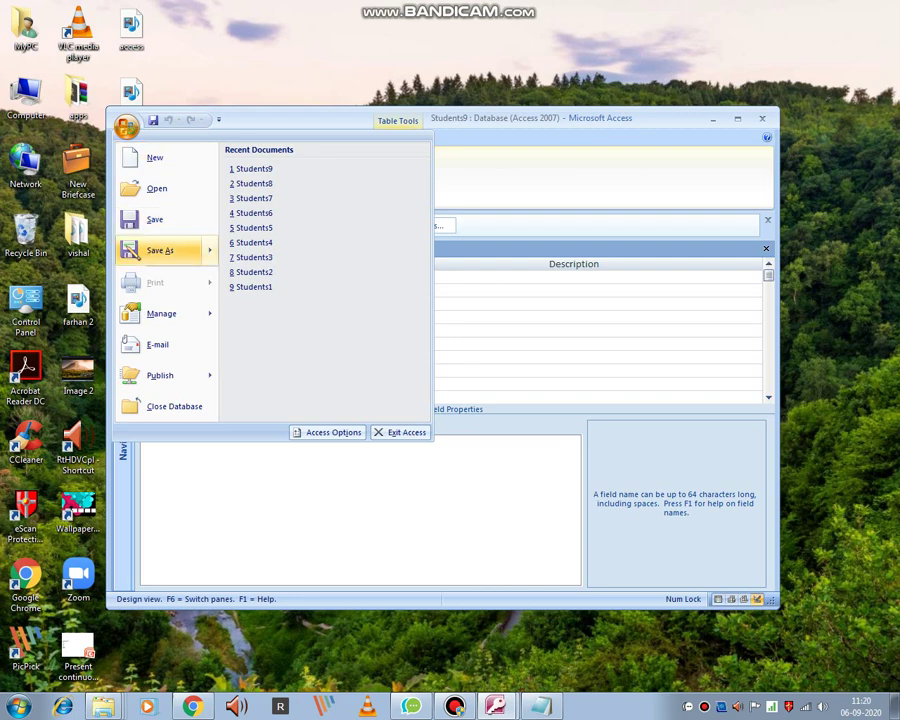
mouse_move(160, 250)
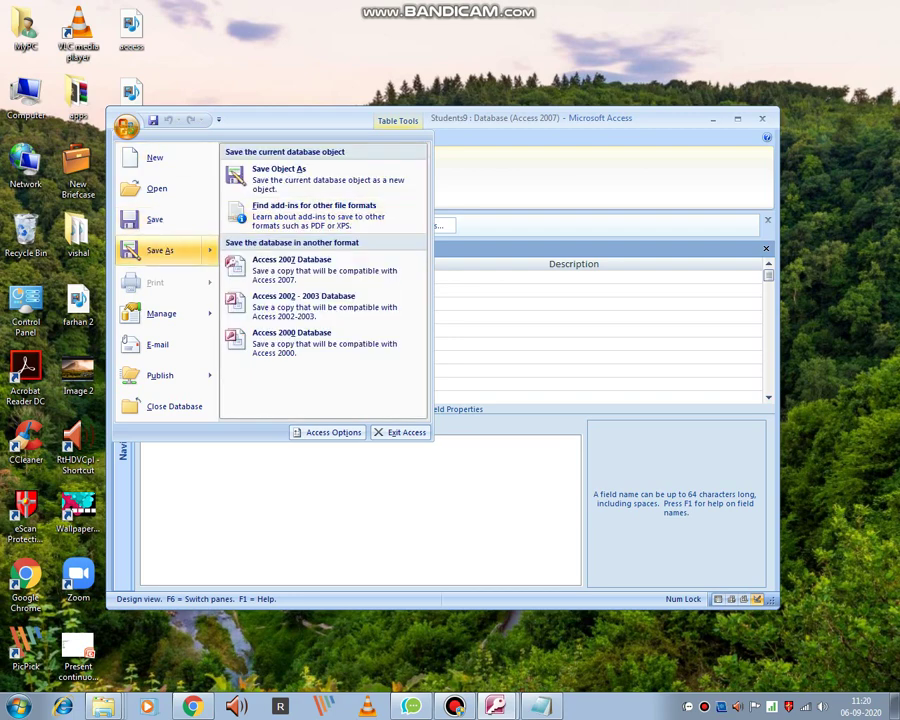
left_click(155, 219)
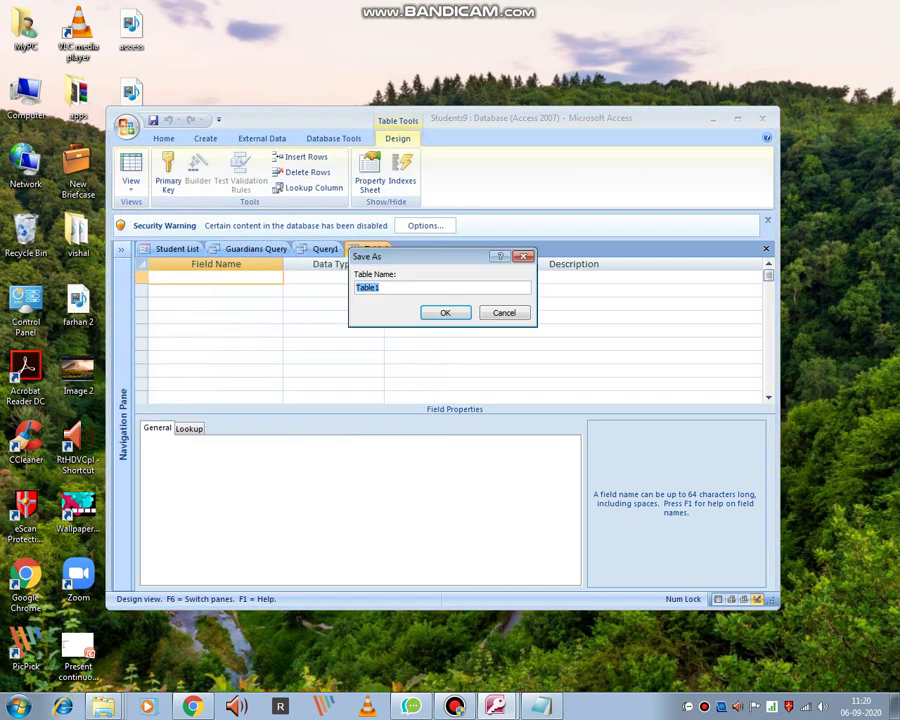
left_click(381, 287)
key("BackSpace")
key("BackSpace")
key("BackSpace")
key("BackSpace")
key("BackSpace")
type("exam")
key("Return")
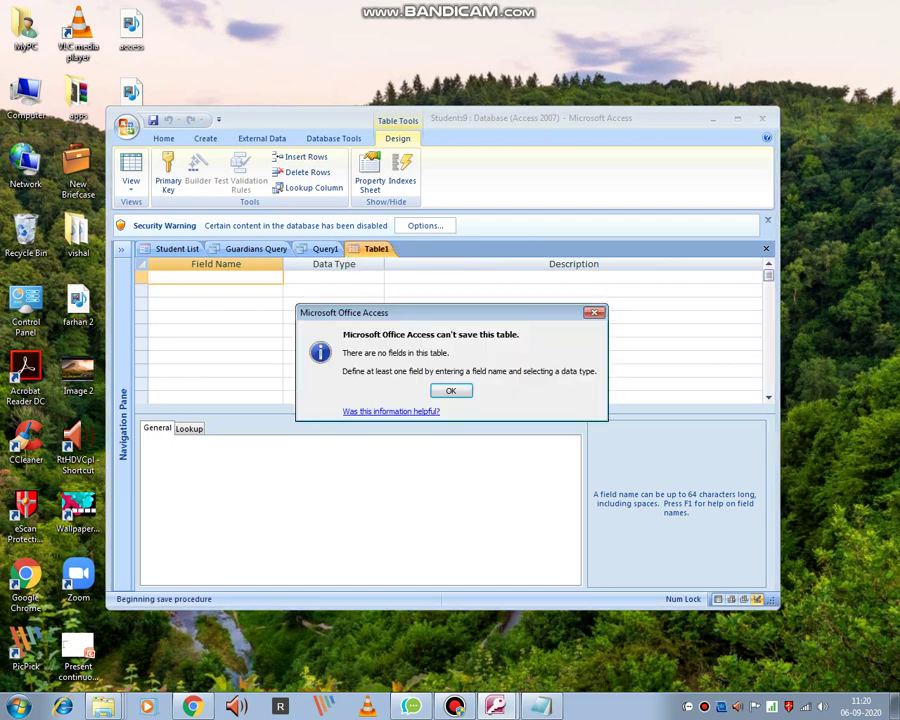
key("Return")
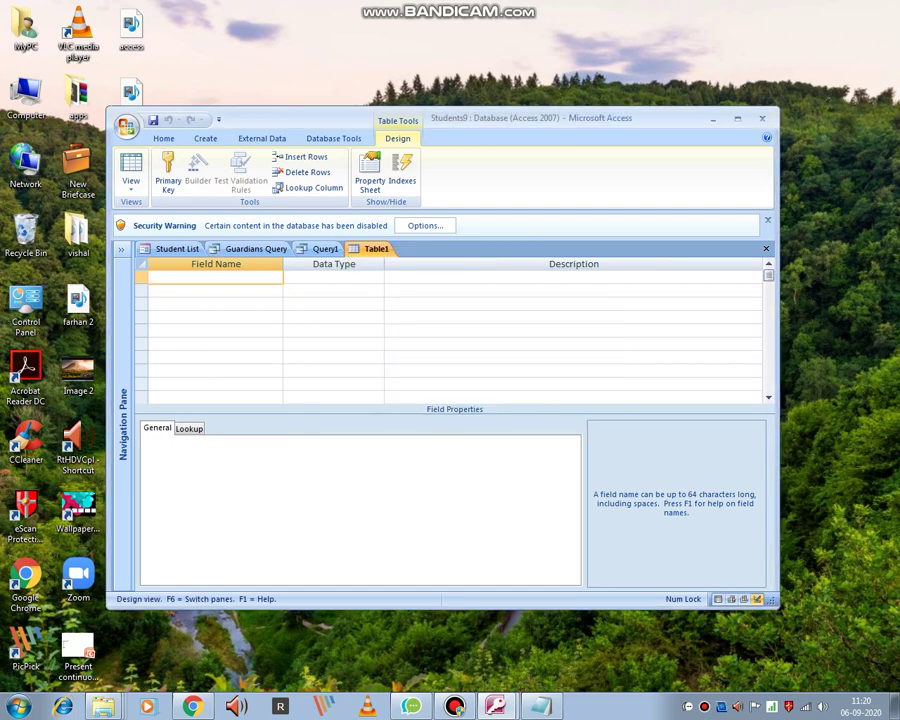
Add a field named "example", save the table as Table1 and have a primary key created for it.
type("example")
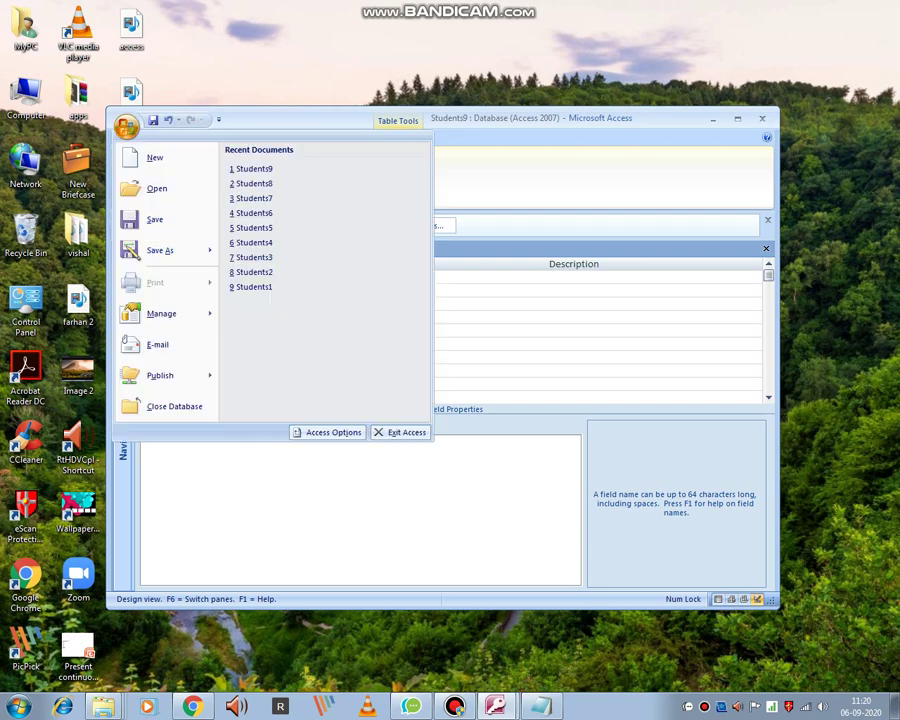
left_click(126, 126)
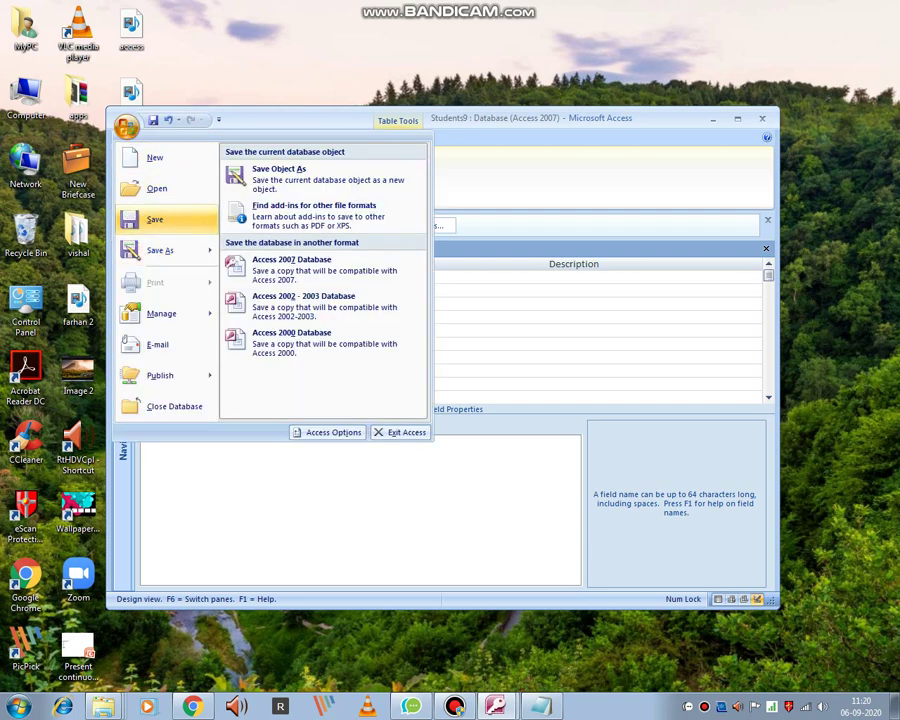
left_click(155, 219)
key("Return")
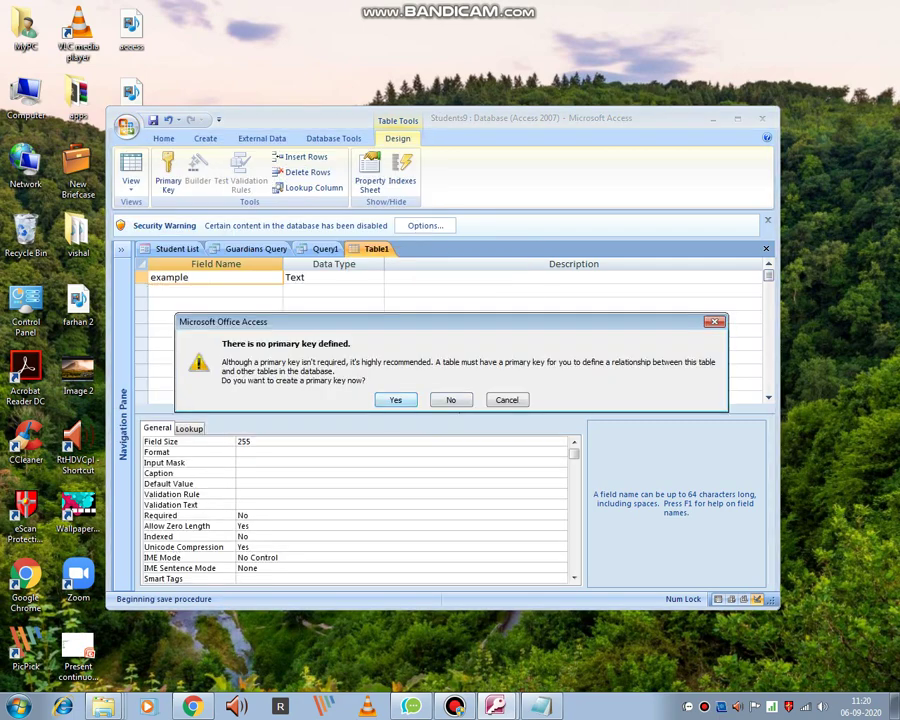
key("Tab")
key("Return")
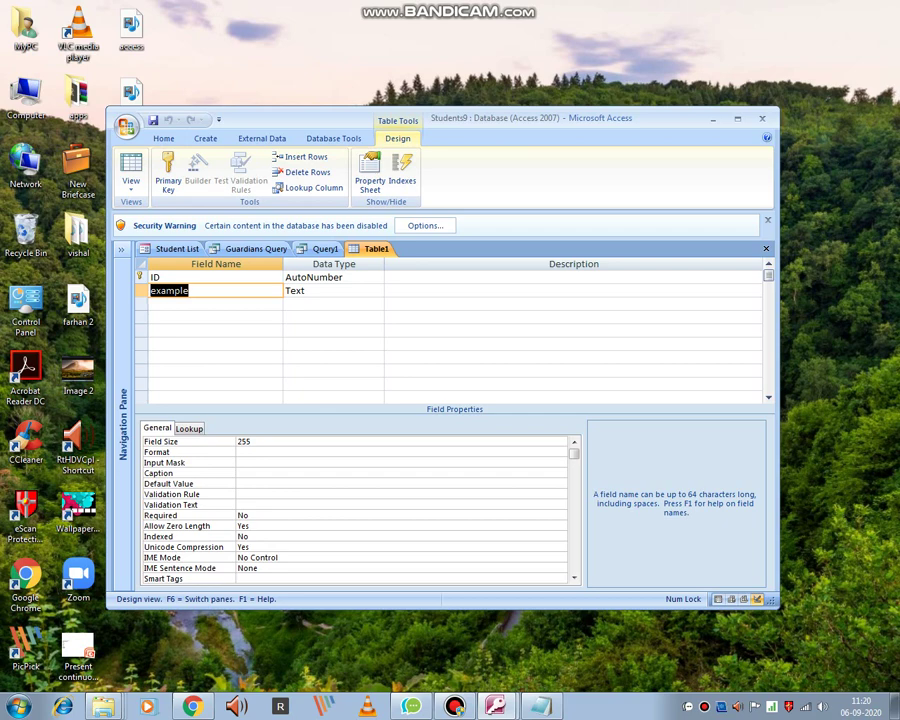
Switch to Notepad, move its window up over the table design, and replace the note with "you can see primary key now".
key("alt+Tab")
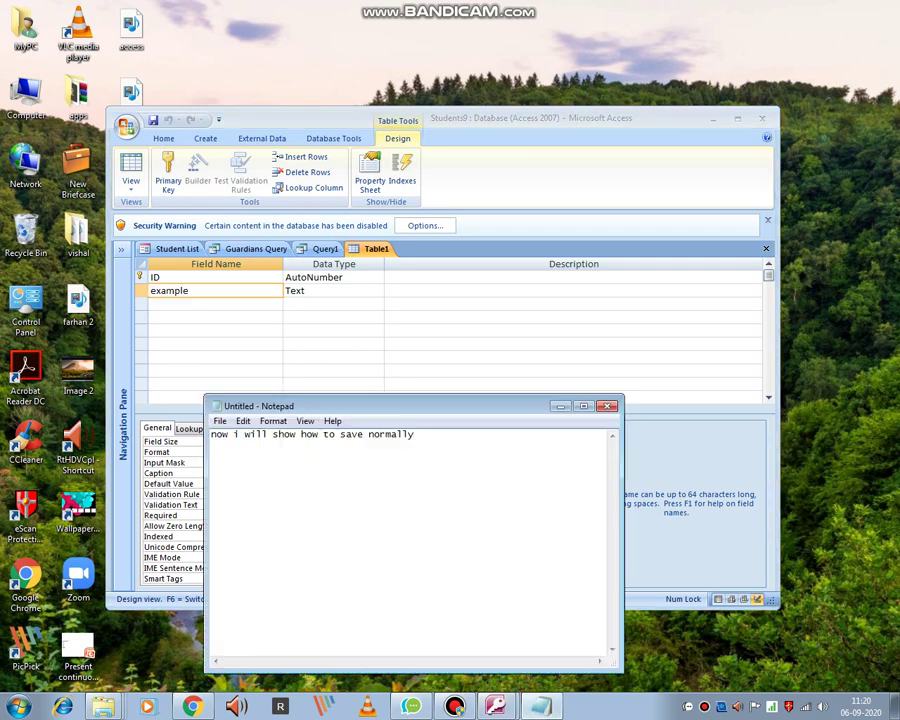
left_click_drag(400, 406, 347, 262)
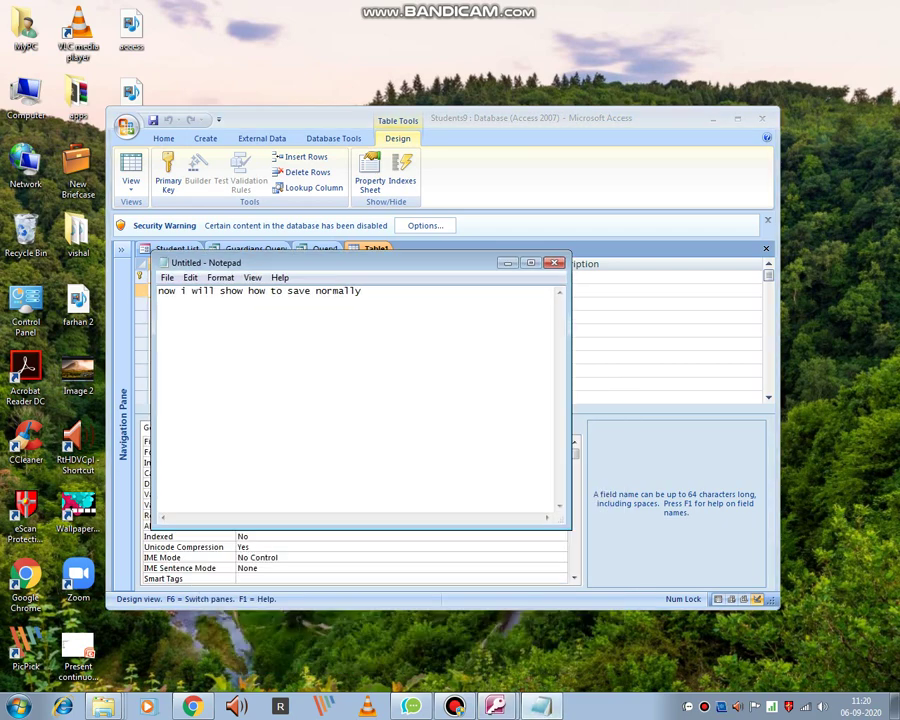
key("BackSpace")
key("BackSpace")
key("BackSpace")
key("BackSpace")
key("BackSpace")
key("BackSpace")
key("BackSpace")
key("BackSpace")
key("BackSpace")
key("BackSpace")
key("BackSpace")
key("BackSpace")
key("BackSpace")
key("BackSpace")
key("BackSpace")
key("BackSpace")
key("BackSpace")
key("BackSpace")
key("BackSpace")
key("BackSpace")
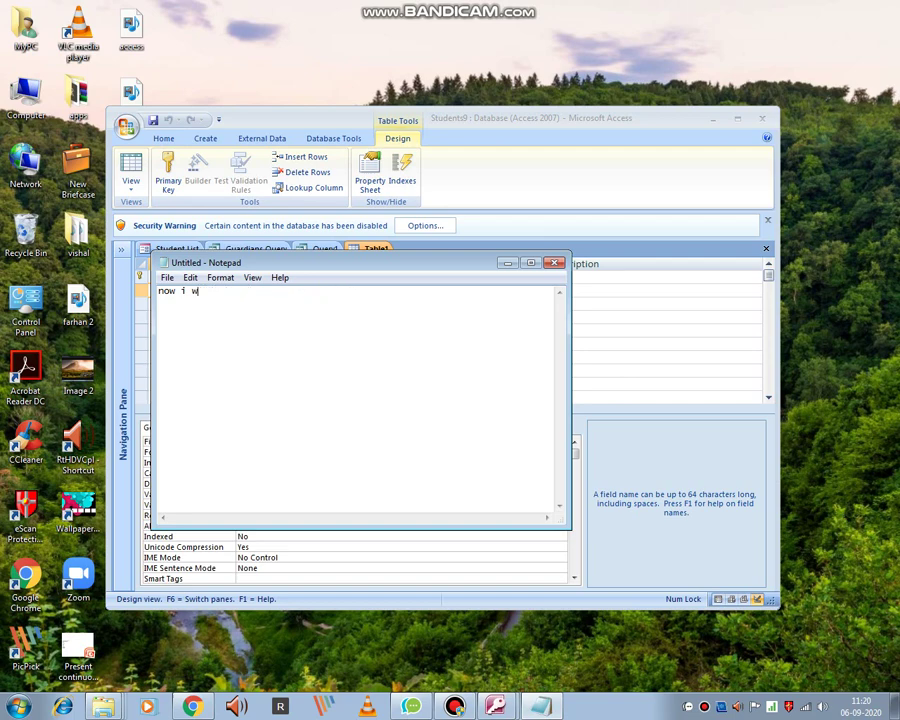
key("BackSpace")
key("BackSpace")
key("BackSpace")
key("BackSpace")
key("BackSpace")
key("BackSpace")
key("BackSpace")
type("you can see primary key noe")
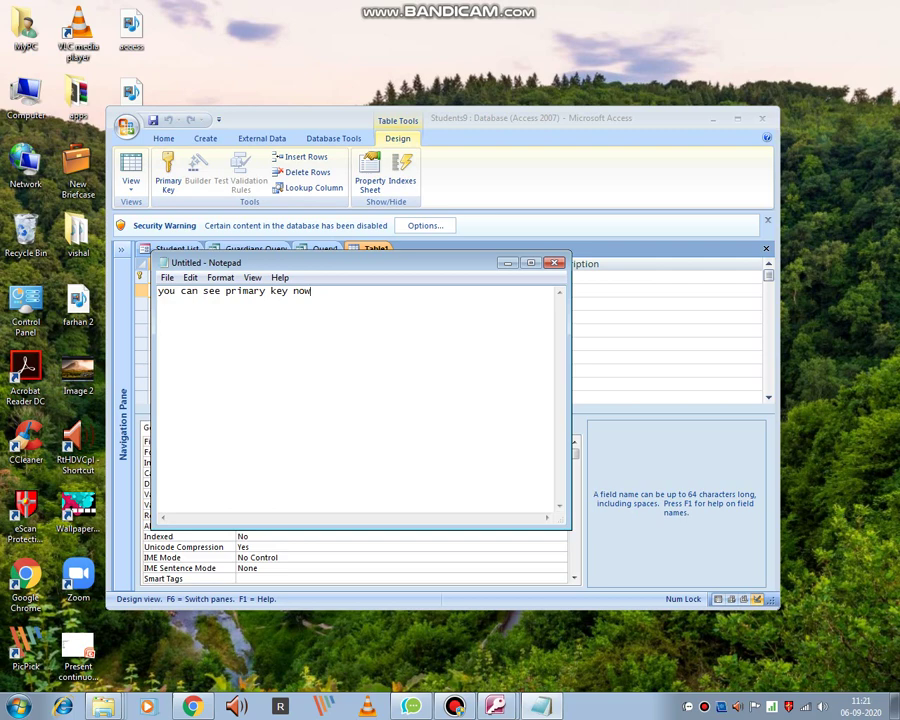
Return to Access, save Table1, and save a duplicate of it as a table named "Copy of Table1".
left_click(126, 126)
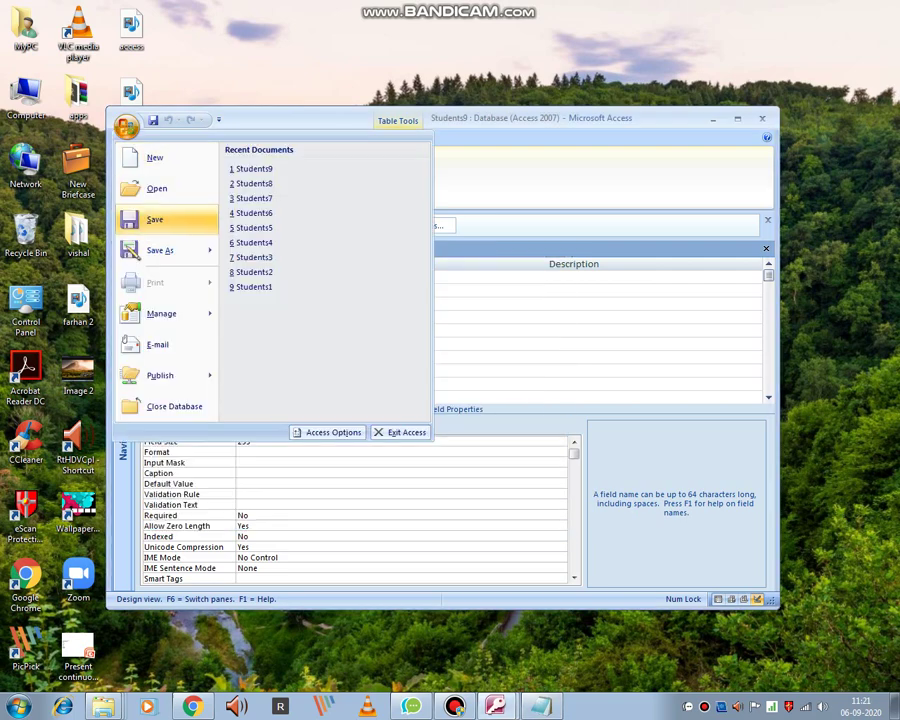
left_click(155, 219)
left_click(126, 126)
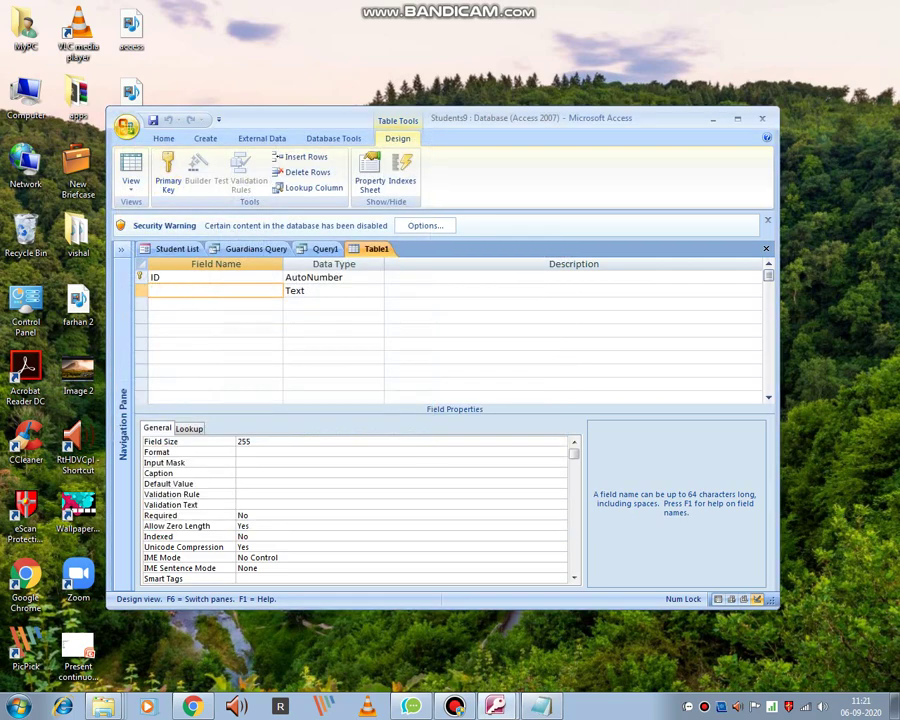
left_click(162, 250)
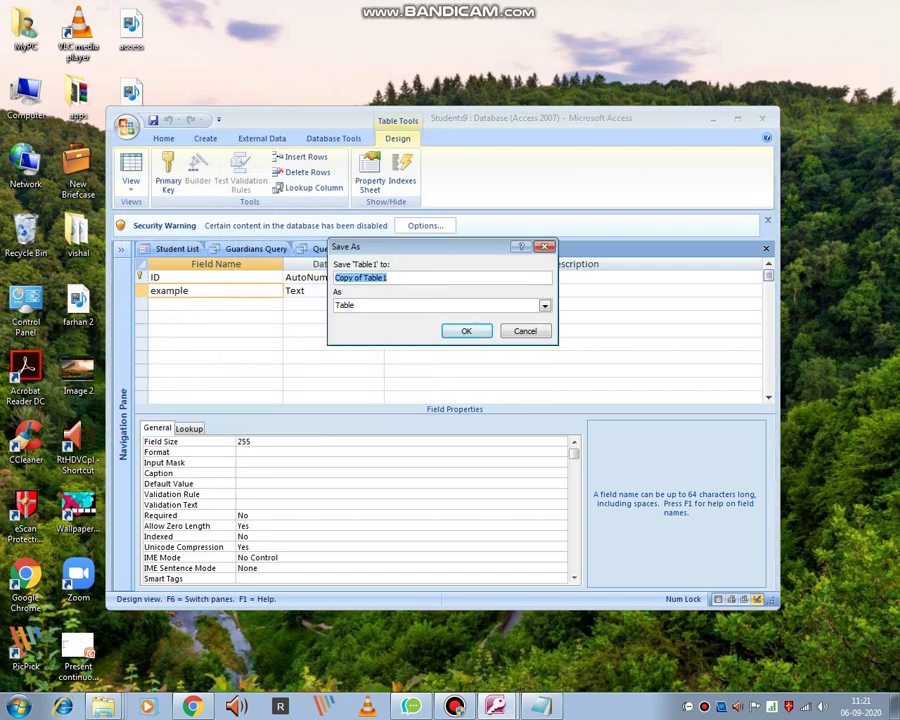
key("Tab")
key("alt+Down")
key("Down")
key("Up")
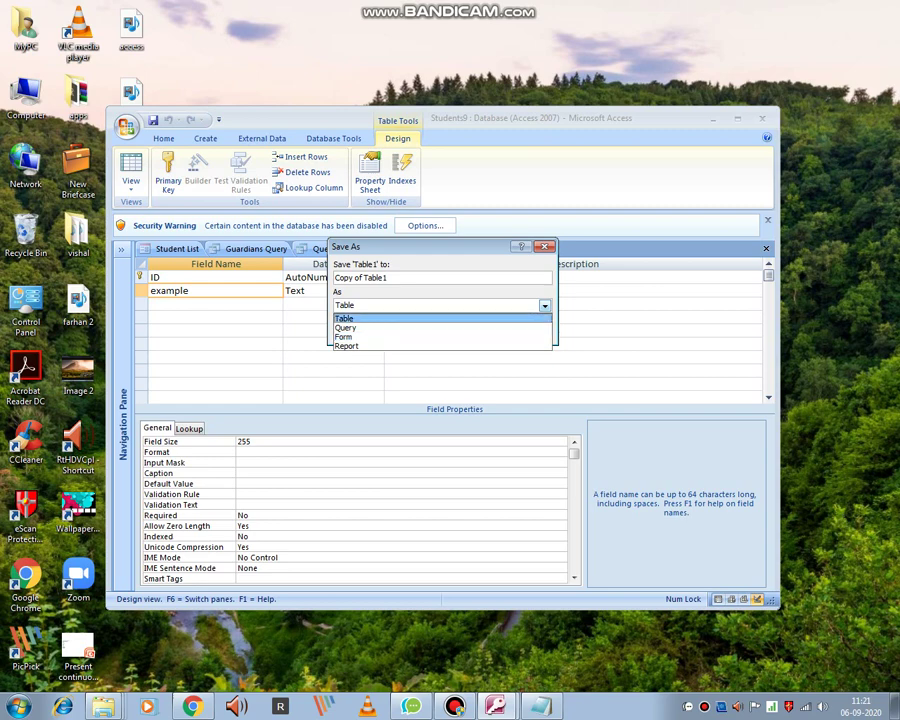
key("Return")
key("Return")
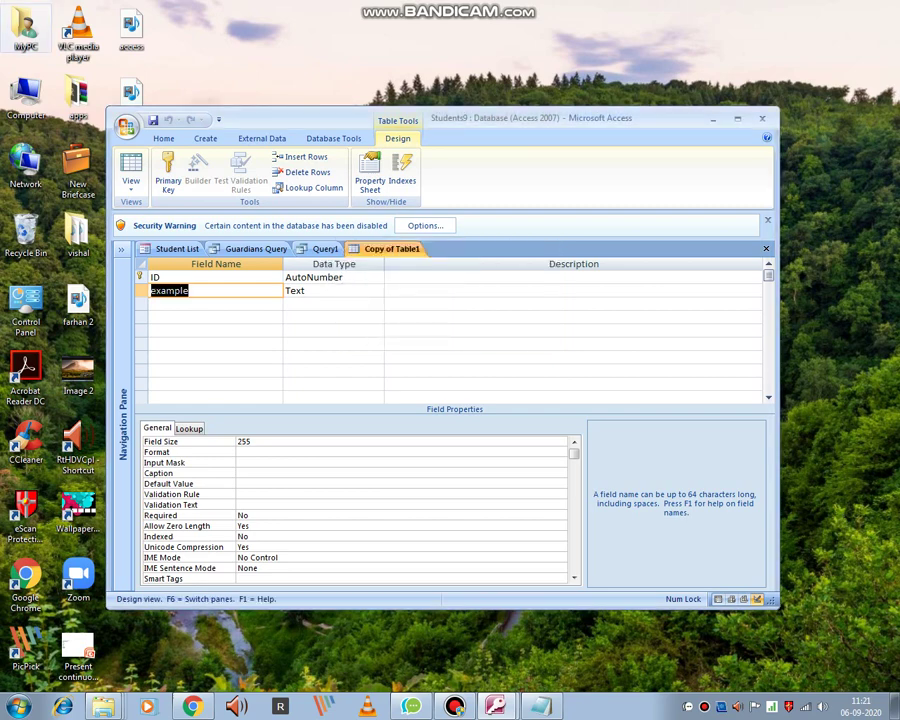
Open the Computer window in Windows Explorer, and replace the Notepad note with "it will be saved in ....".
double_click(26, 97)
double_click(25, 95)
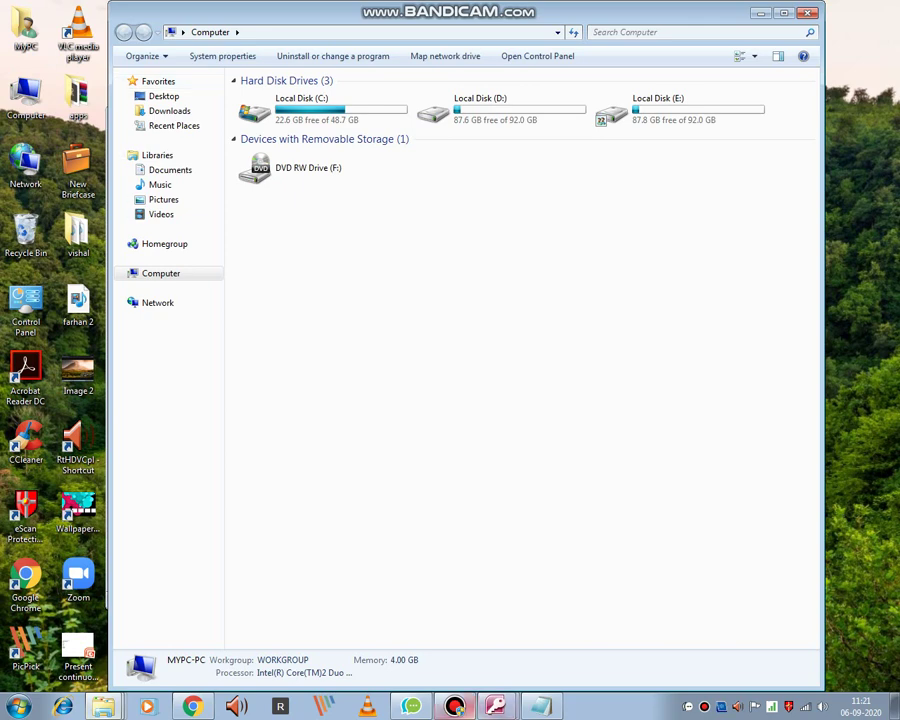
left_click(541, 706)
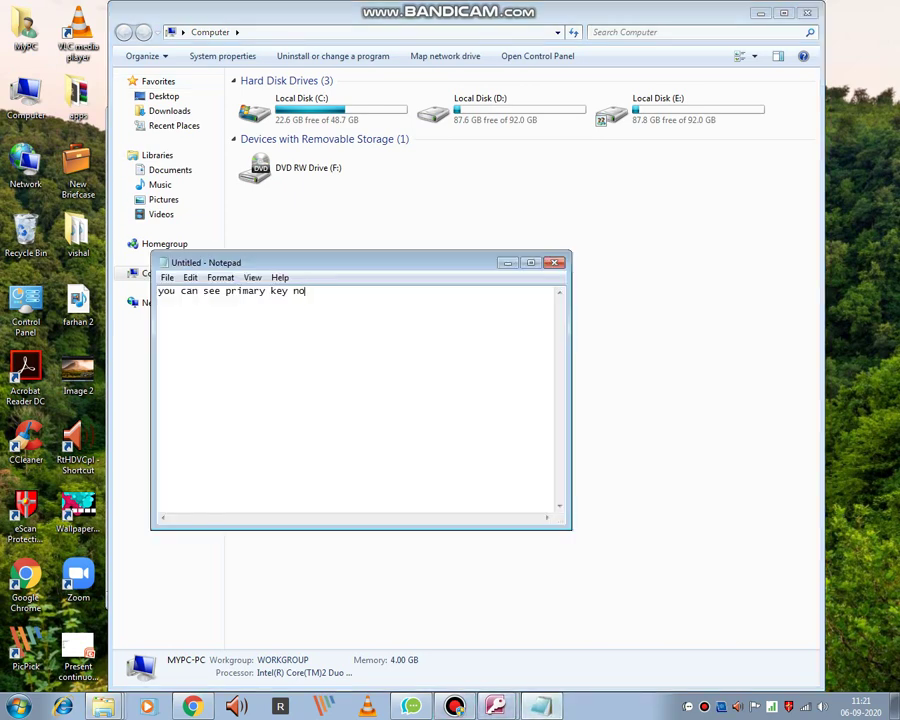
key("BackSpace")
key("BackSpace")
key("BackSpace")
key("BackSpace")
key("BackSpace")
key("BackSpace")
key("BackSpace")
key("BackSpace")
key("BackSpace")
key("BackSpace")
key("BackSpace")
key("BackSpace")
key("BackSpace")
key("BackSpace")
key("BackSpace")
key("BackSpace")
key("BackSpace")
key("BackSpace")
key("BackSpace")
key("BackSpace")
type("i")
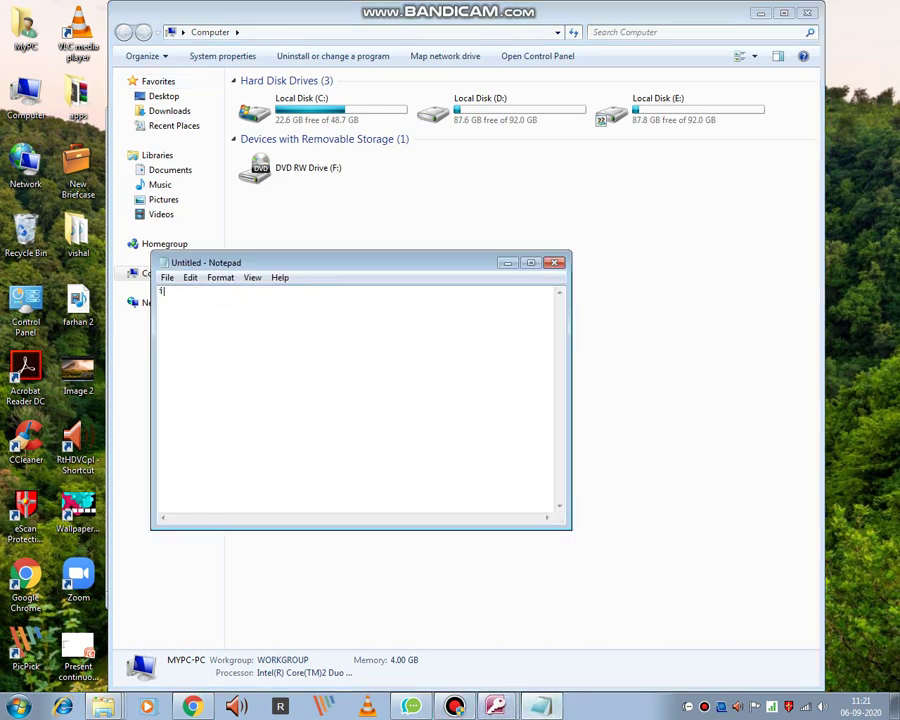
type("t will be saved in .")
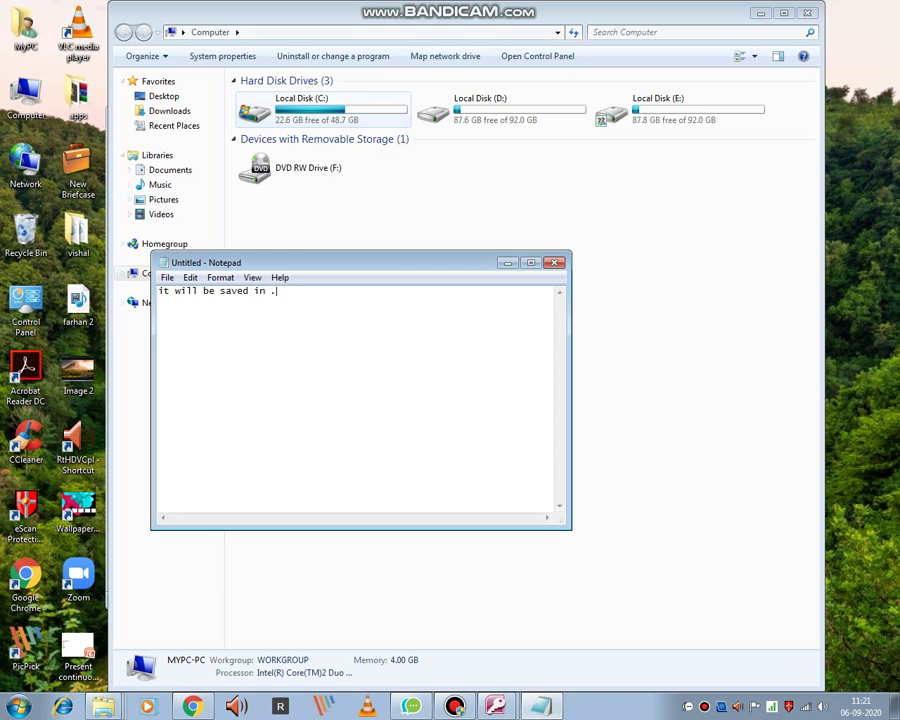
type("...")
Go to the Documents library in Windows Explorer and open the Students9 database.
left_click(170, 170)
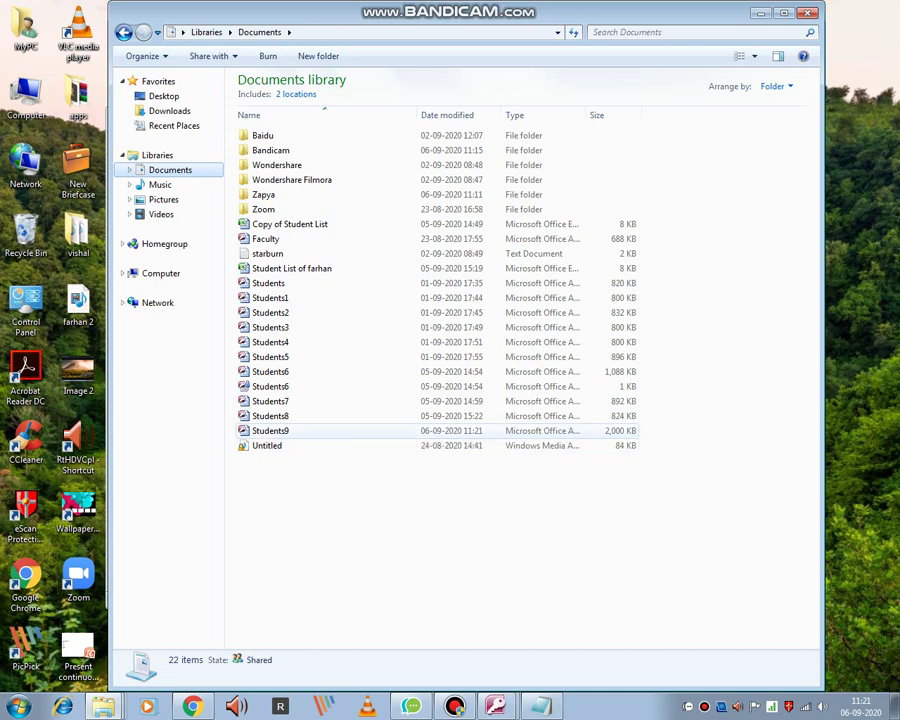
left_click(328, 431)
double_click(328, 431)
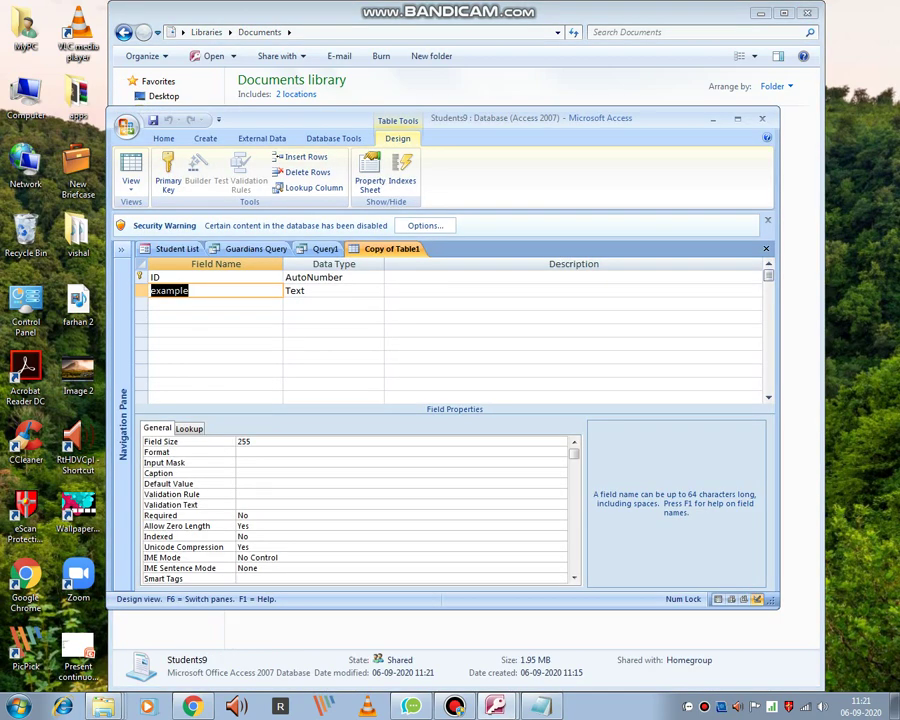
Switch to Notepad and complete the note as "it will be saved in ....documents".
left_click(541, 706)
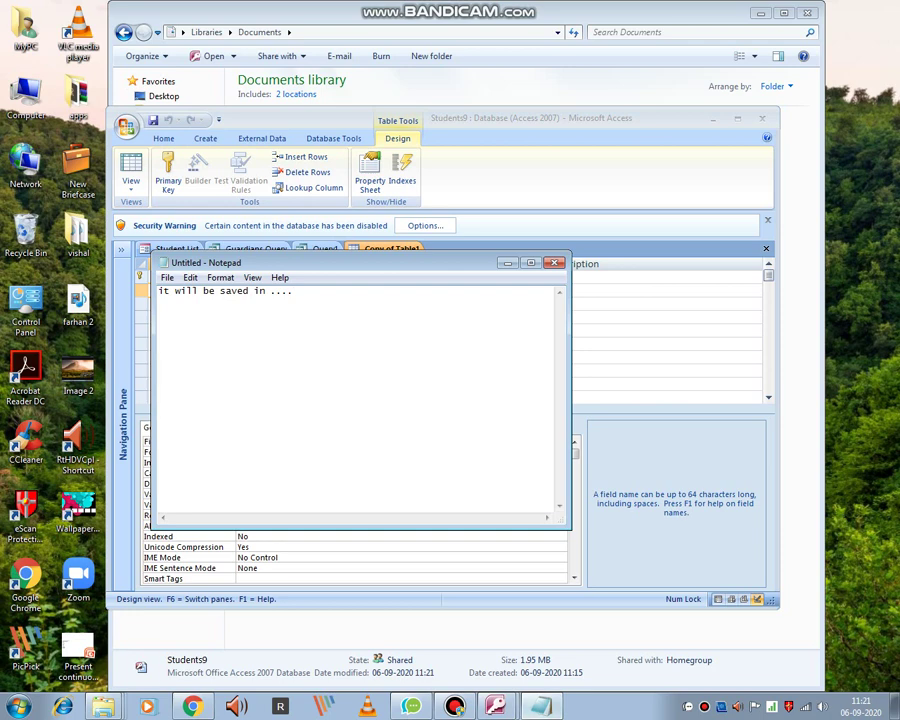
type("do")
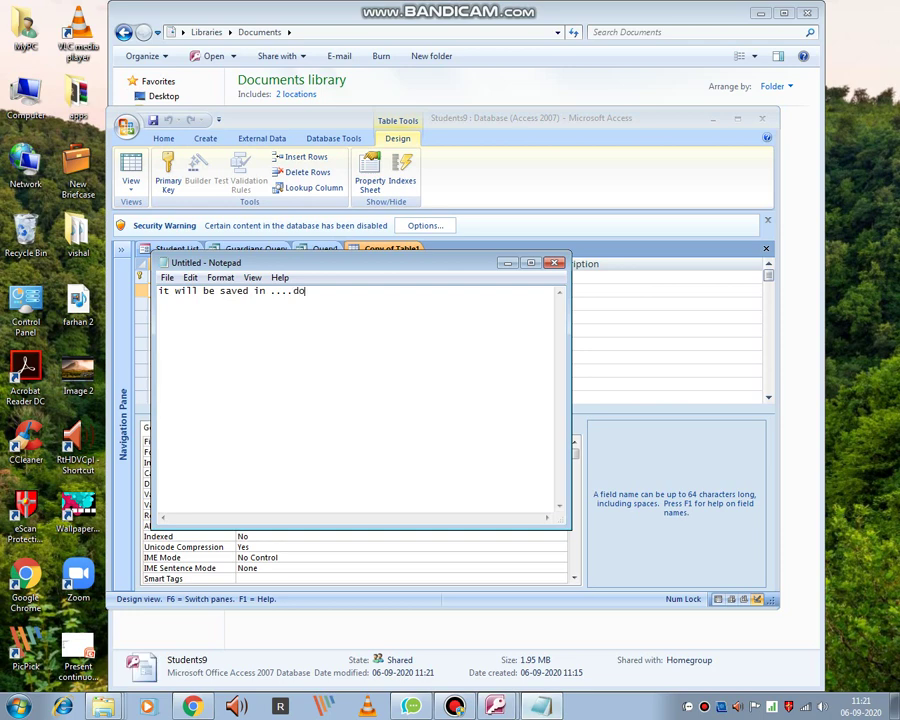
type("cuments")
Replace the note with "but for sharing to a mobile you need to convert it inti excel" and minimise Notepad.
key("BackSpace")
key("BackSpace")
key("BackSpace")
key("BackSpace")
key("BackSpace")
key("BackSpace")
key("BackSpace")
key("BackSpace")
key("BackSpace")
key("BackSpace")
key("BackSpace")
key("BackSpace")
key("BackSpace")
key("BackSpace")
key("BackSpace")
key("BackSpace")
key("BackSpace")
key("BackSpace")
key("BackSpace")
key("BackSpace")
type("but")
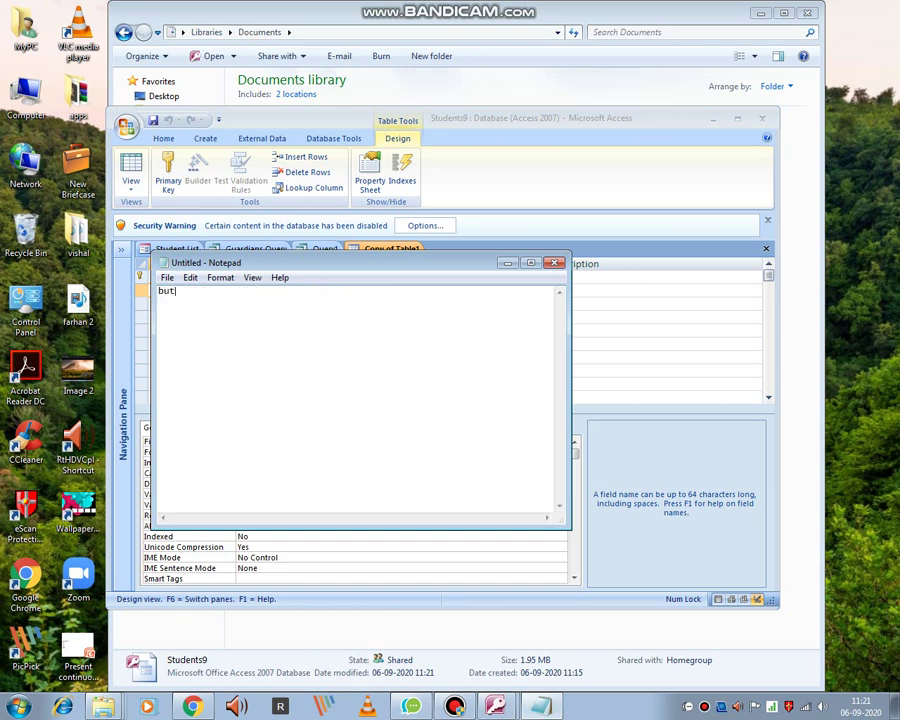
type(" for sharing to a mobile")
type("you ")
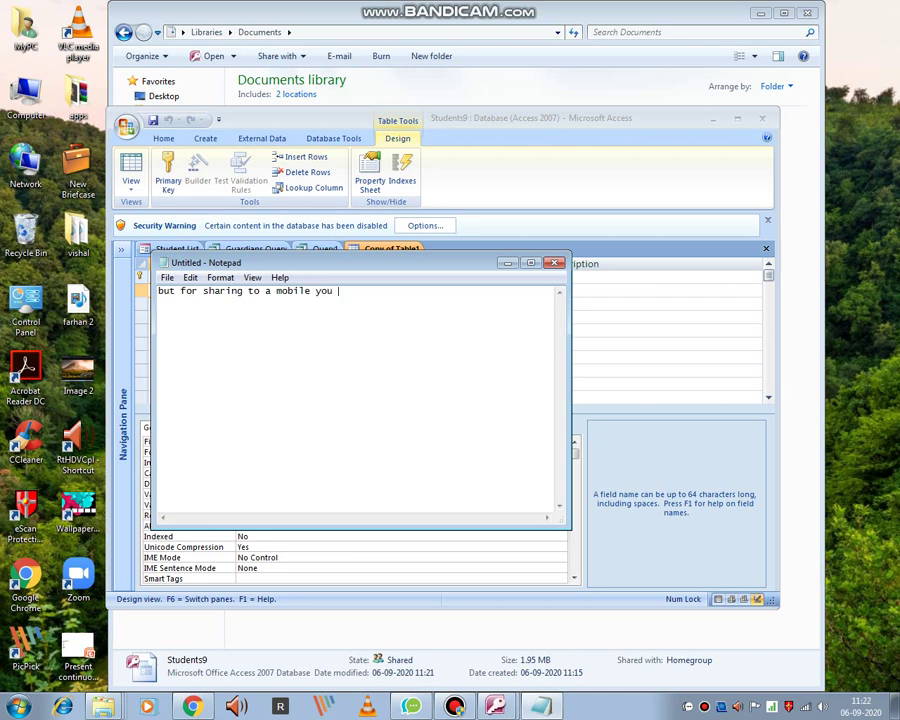
type("ned")
key("BackSpace")
type("ed to convert it inti ")
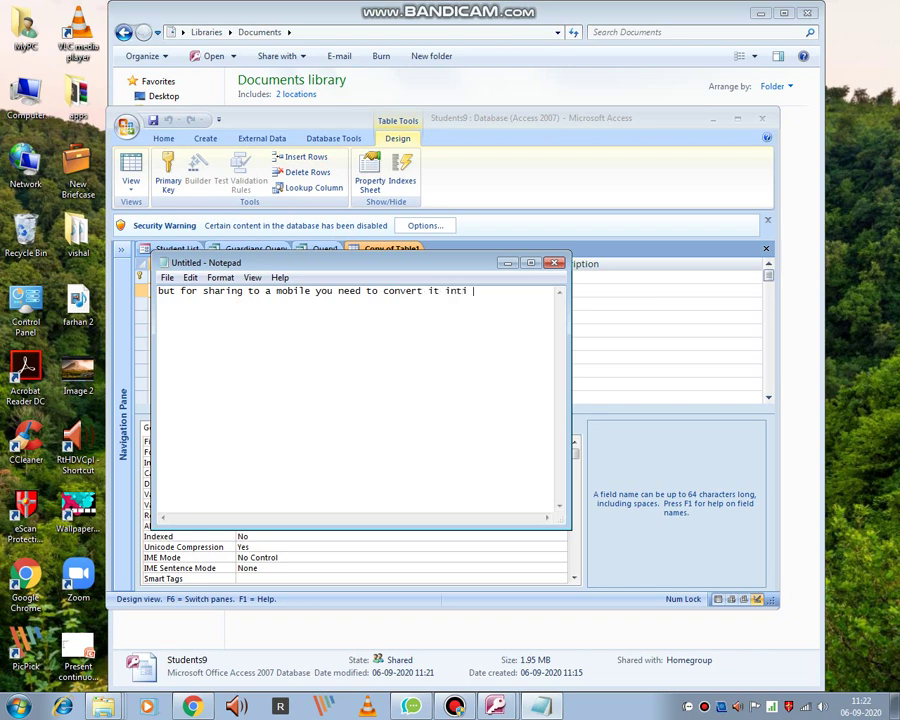
type("excel")
left_click(509, 263)
Try to export Copy of Table1 to the Documents folder as an Excel Workbook (*.xlsx) and dismiss the message.
left_click(205, 139)
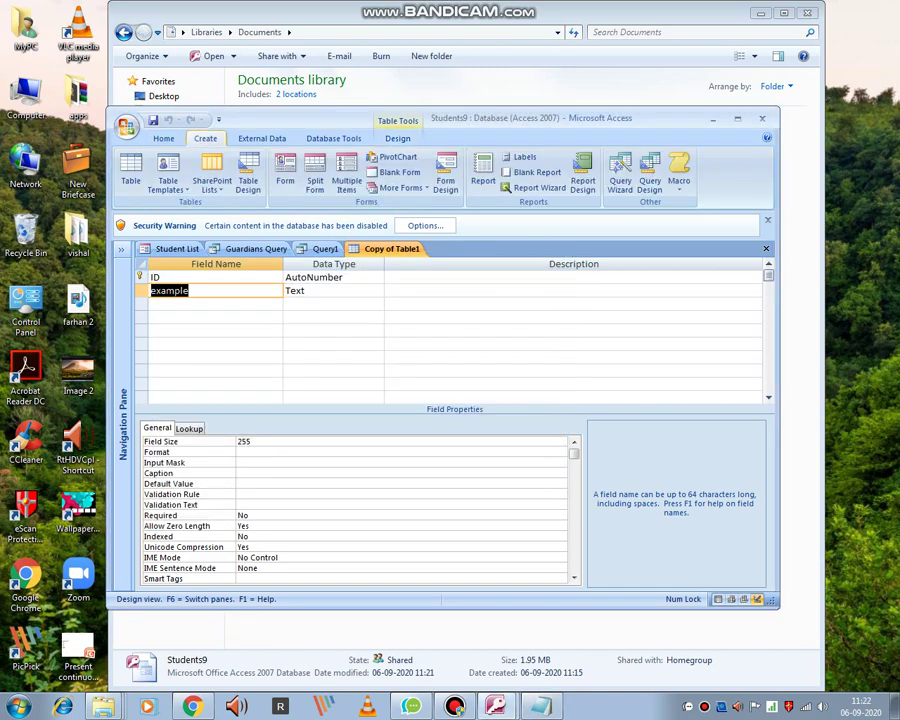
left_click(164, 139)
left_click(205, 139)
left_click(262, 139)
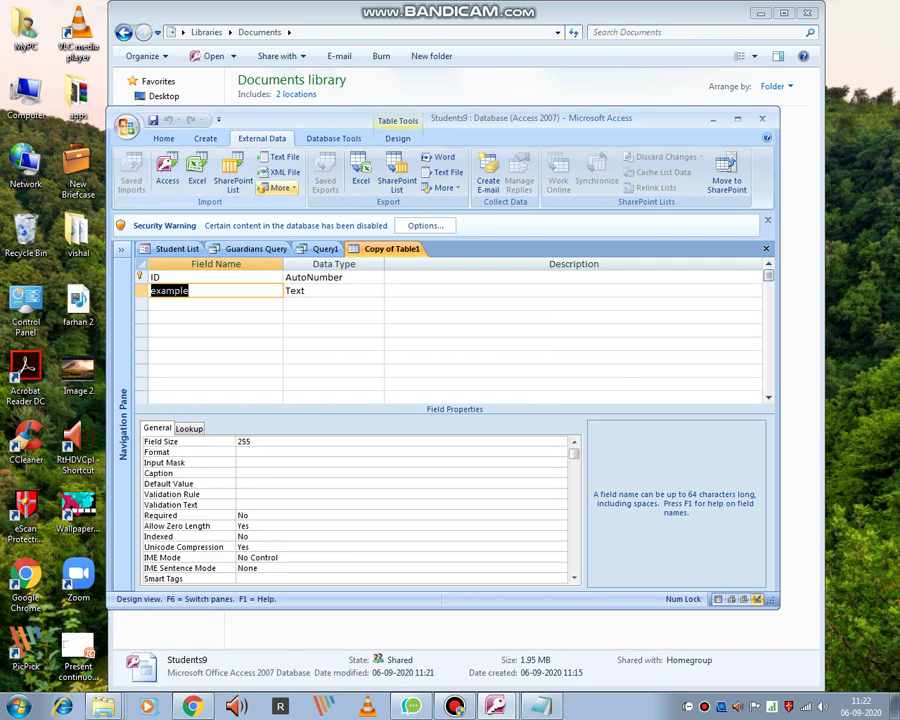
left_click(361, 172)
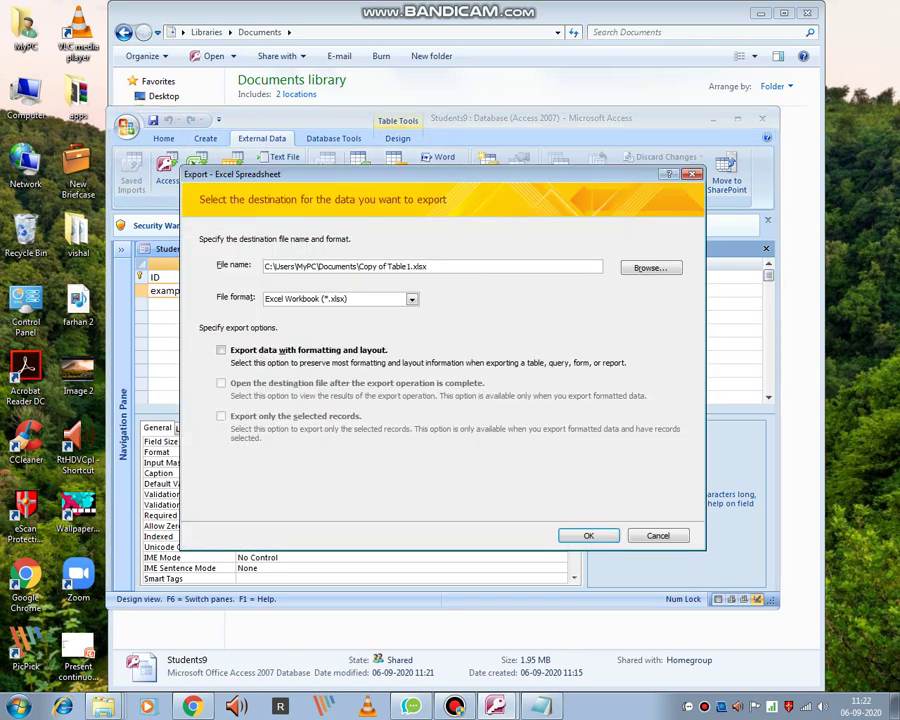
left_click(588, 536)
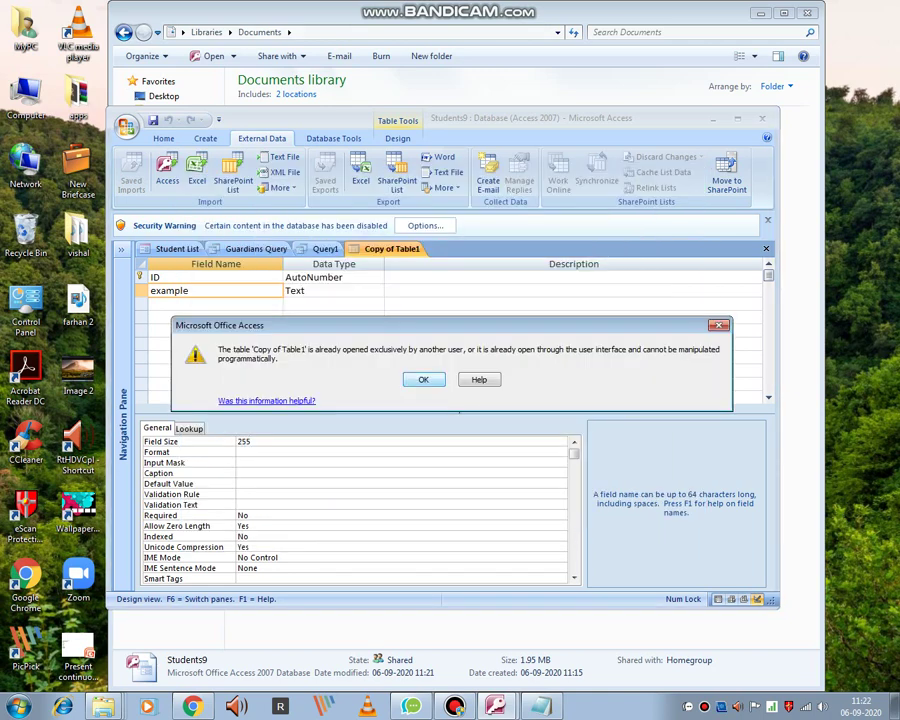
key("Return")
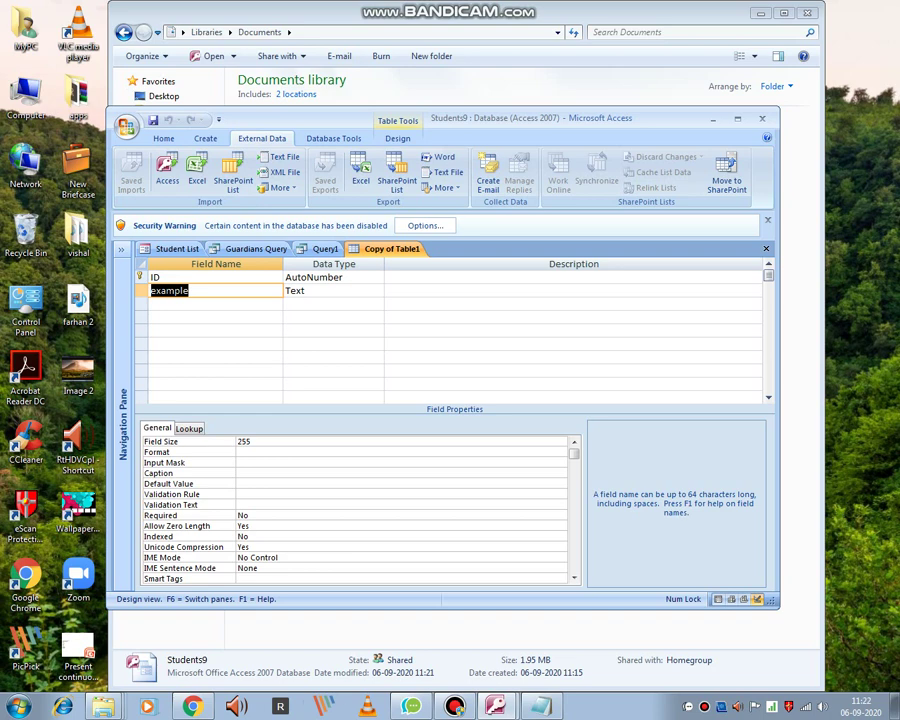
Close the extra empty Microsoft Access window and return to the Students9 database.
mouse_move(495, 706)
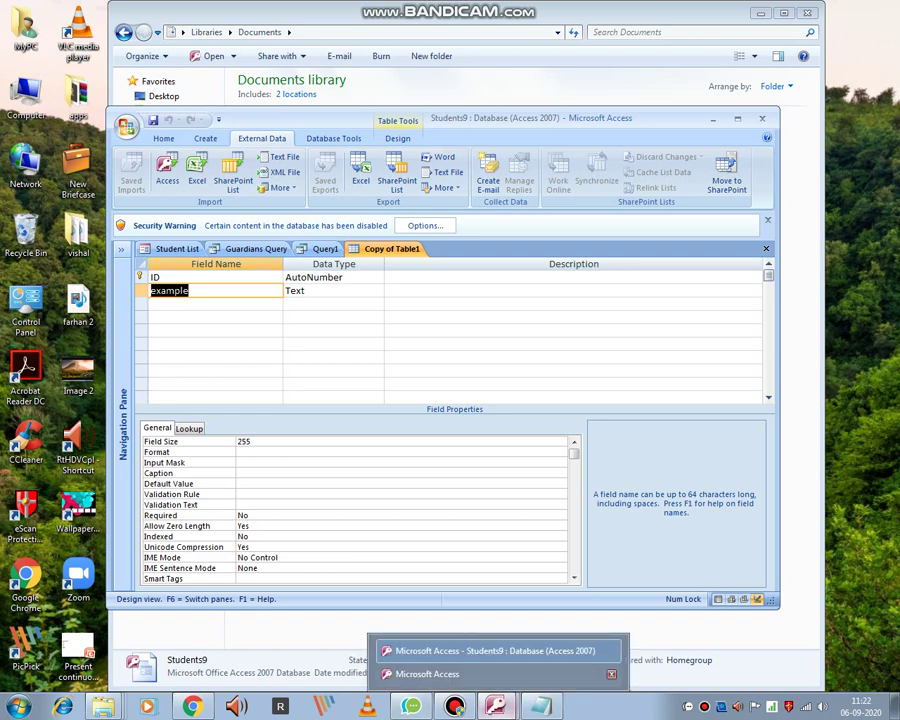
left_click(612, 674)
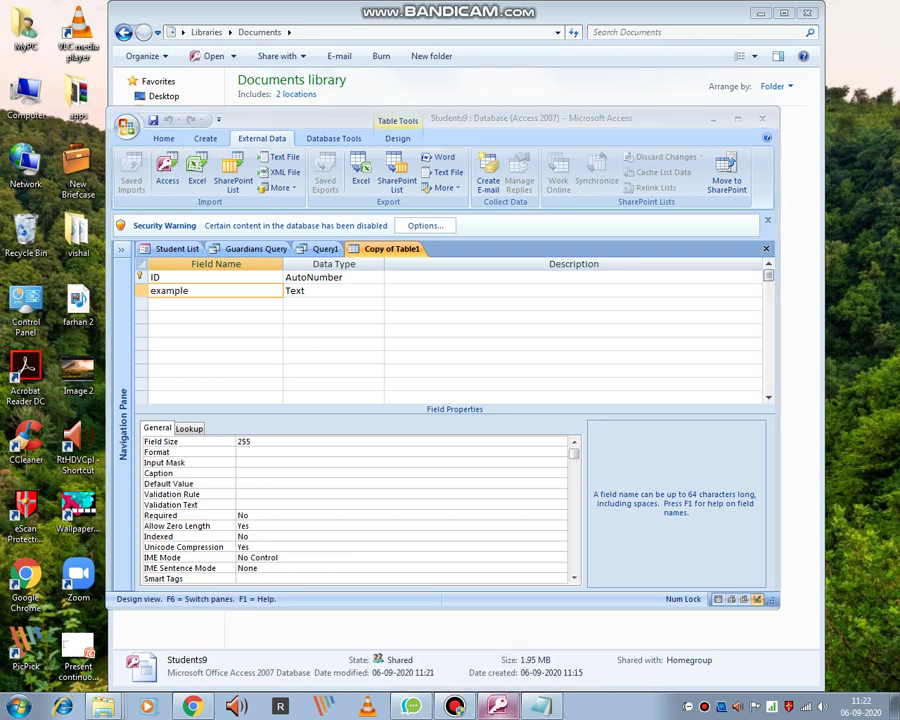
left_click(497, 706)
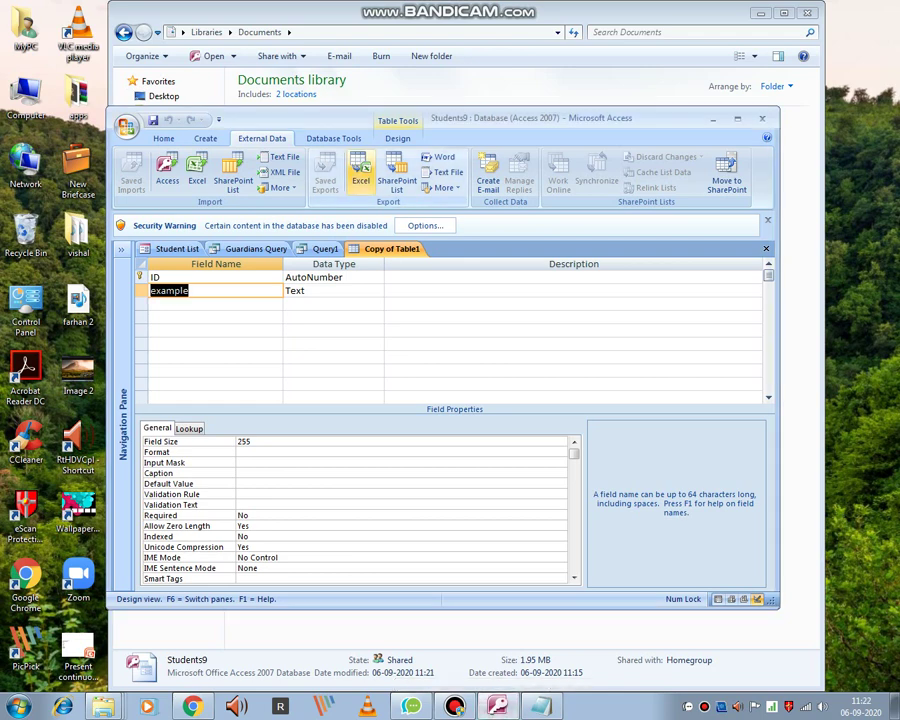
Retry the Excel Workbook (*.xlsx) export of Copy of Table1 with the default destination and dismiss the message.
left_click(360, 180)
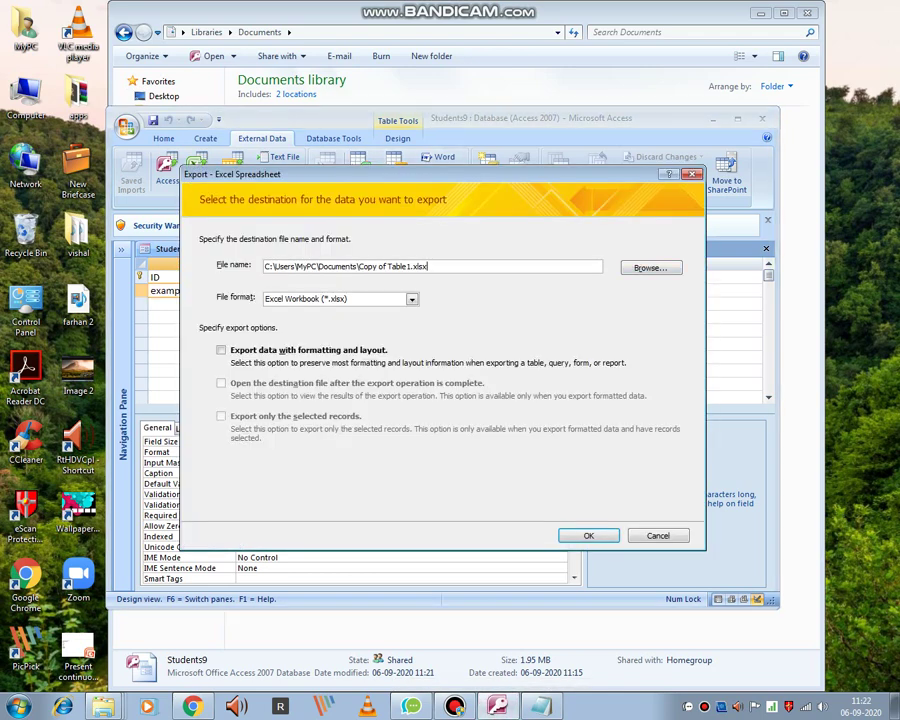
left_click(589, 536)
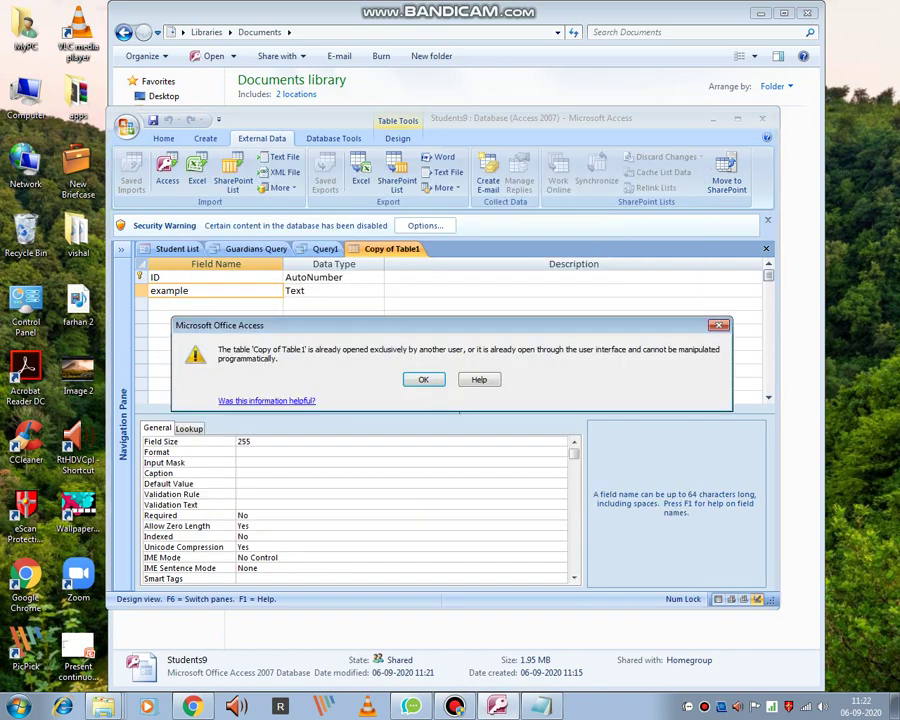
key("Return")
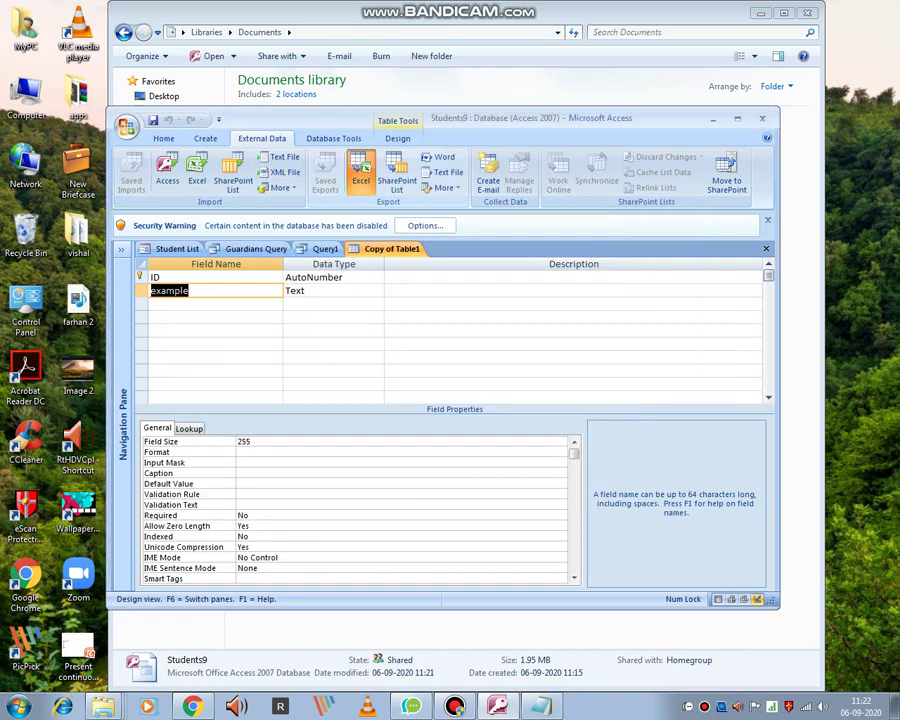
Try to export Copy of Table1 to the Documents folder in the Excel Binary Workbook (*.xlsb) format.
left_click(360, 180)
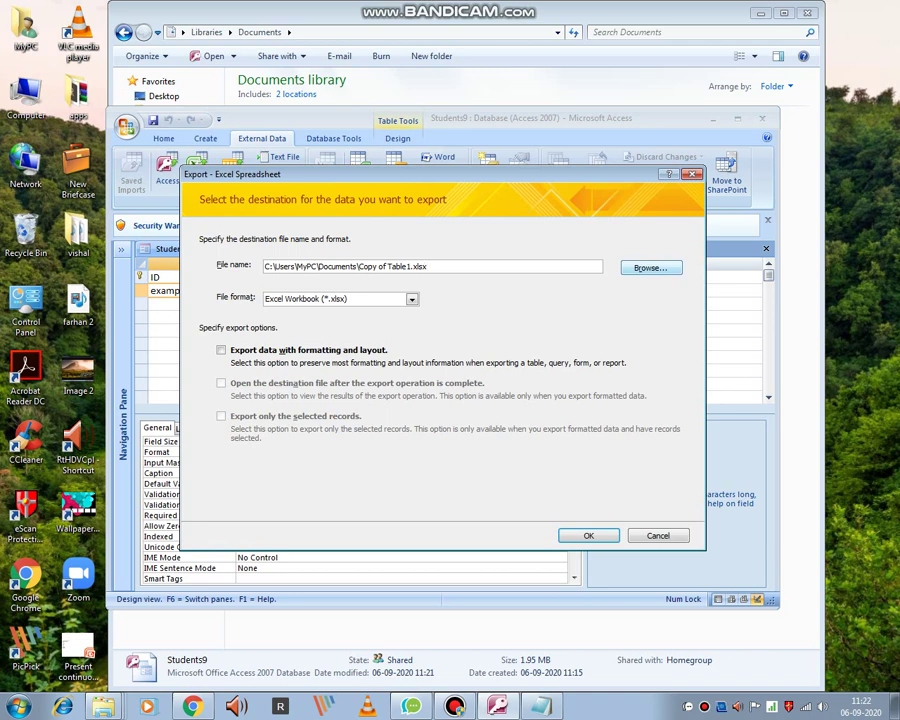
left_click(412, 299)
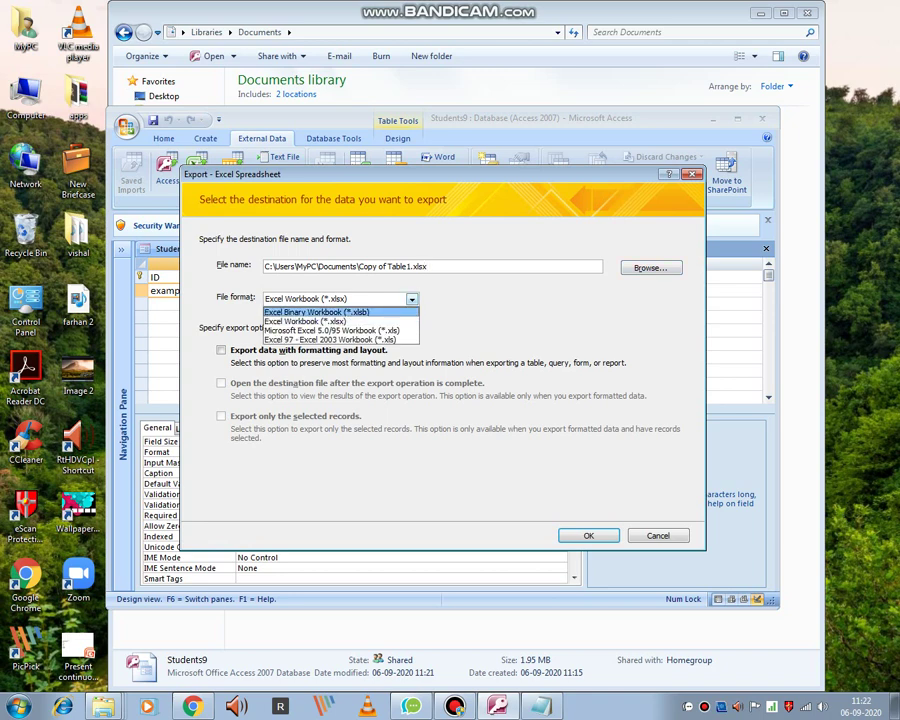
key("Return")
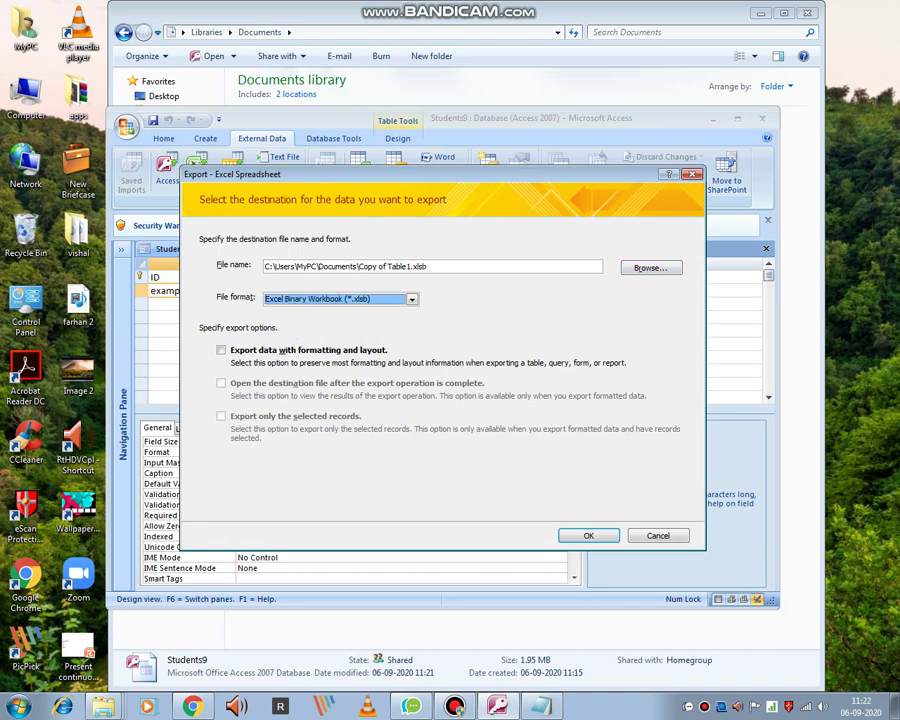
key("Return")
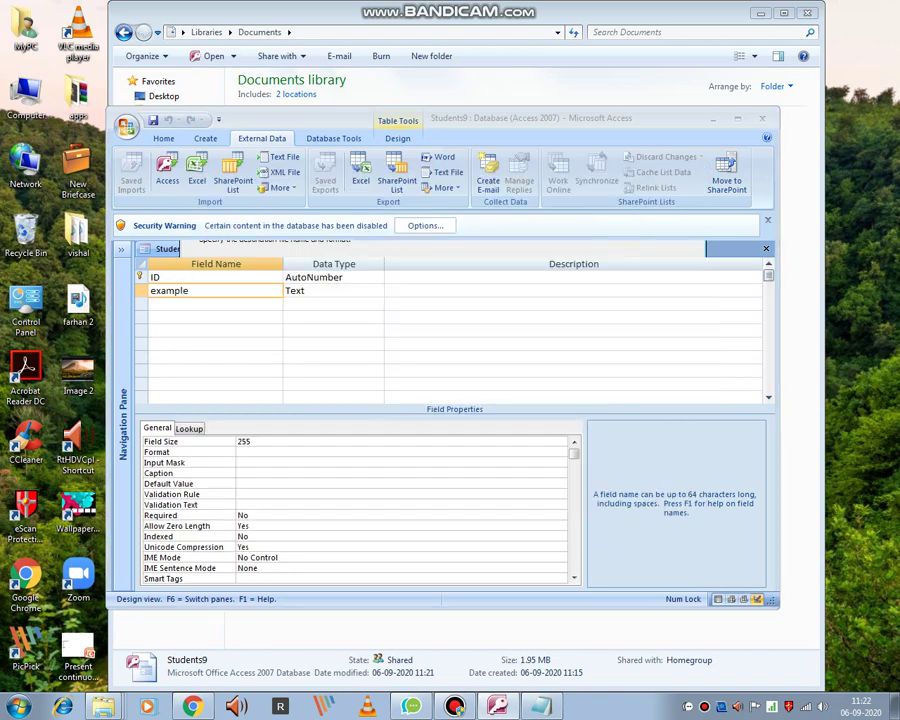
key("Return")
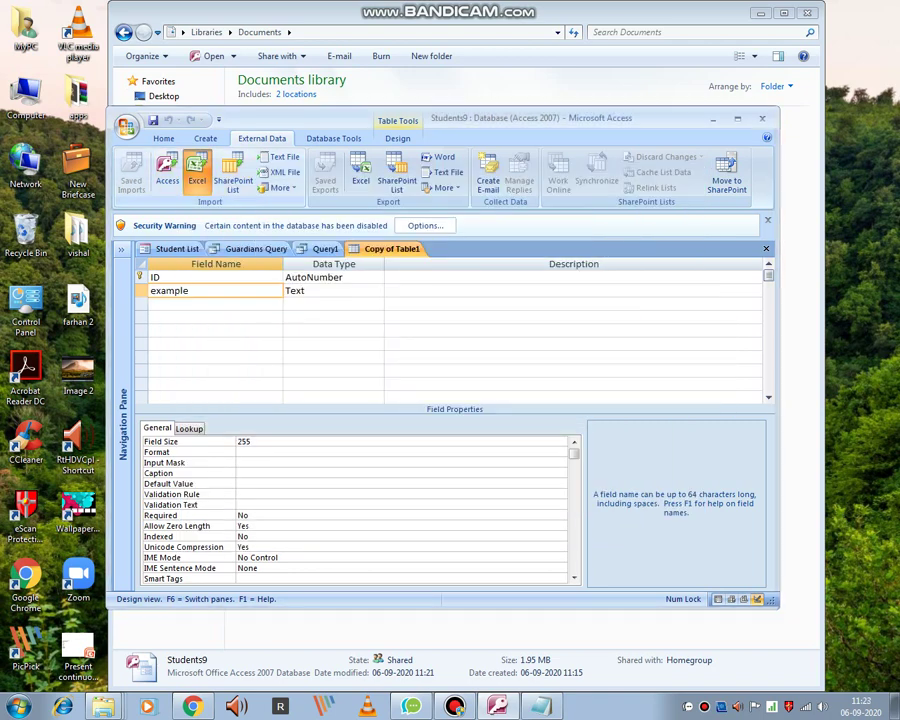
left_click(197, 172)
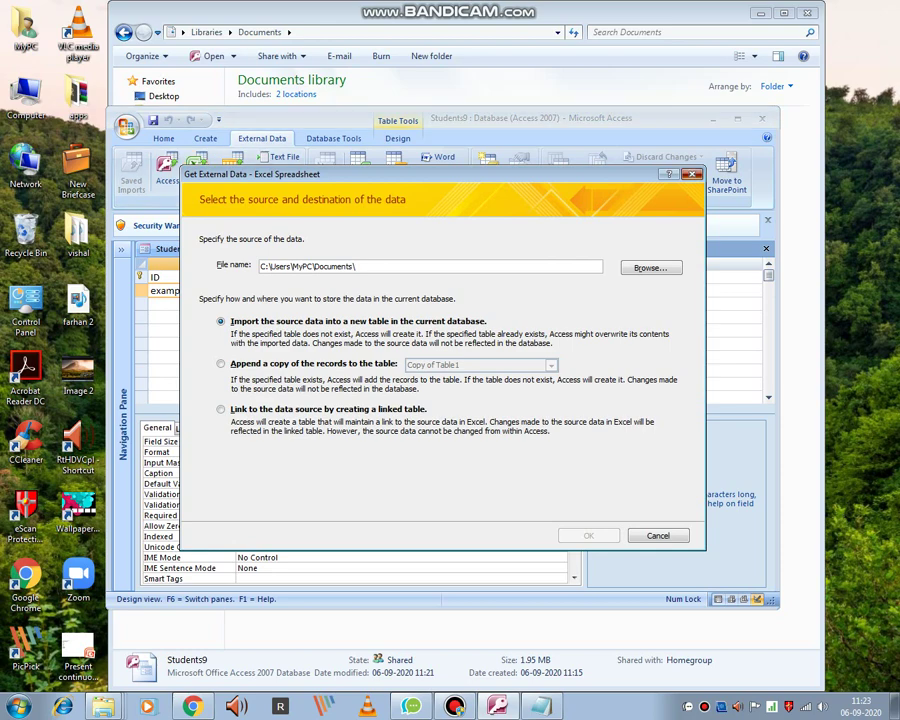
left_click(692, 174)
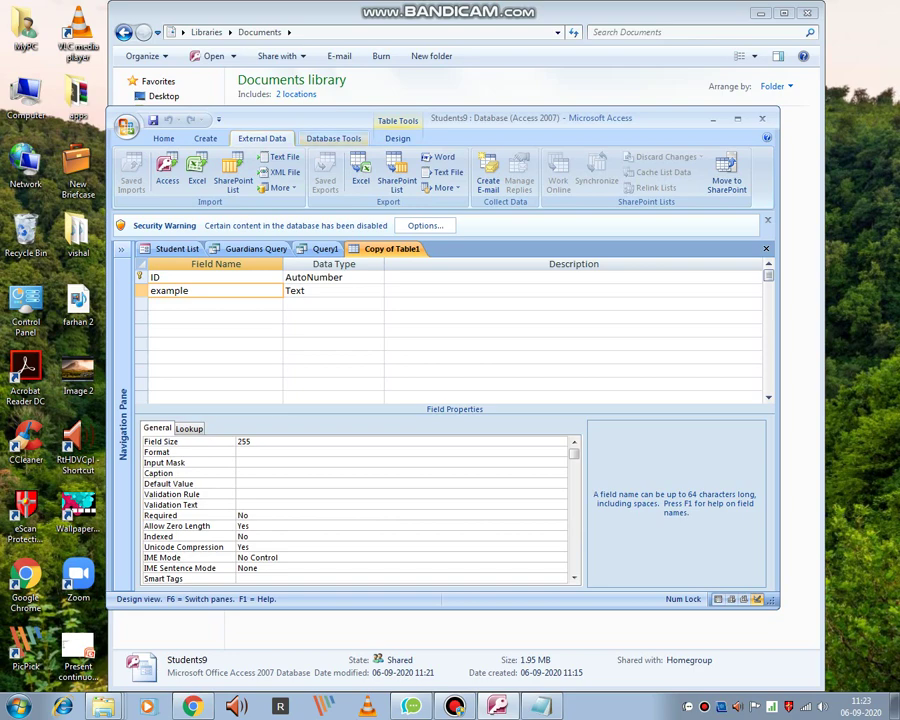
left_click(334, 139)
left_click(205, 139)
left_click(334, 139)
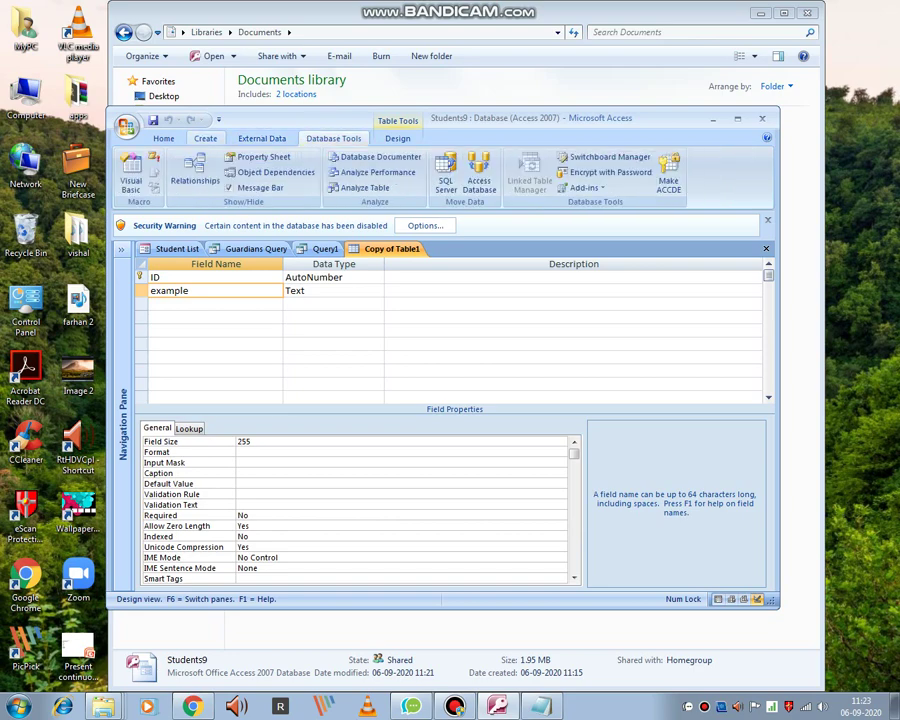
left_click(262, 139)
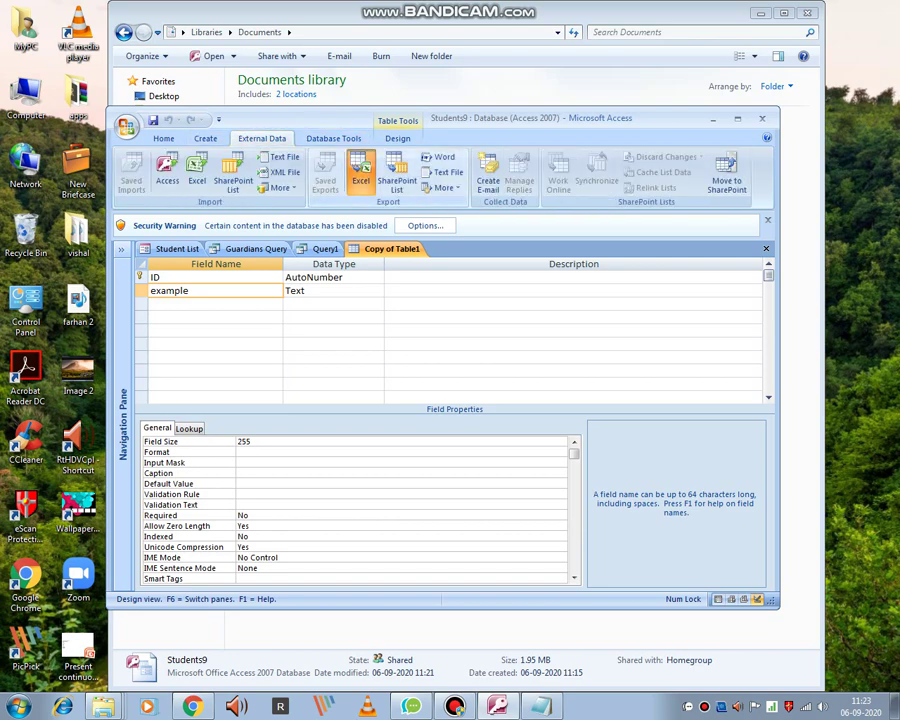
Try again to export Copy of Table1 to the Documents folder as an Excel Workbook (*.xlsx) and dismiss the message.
left_click(360, 172)
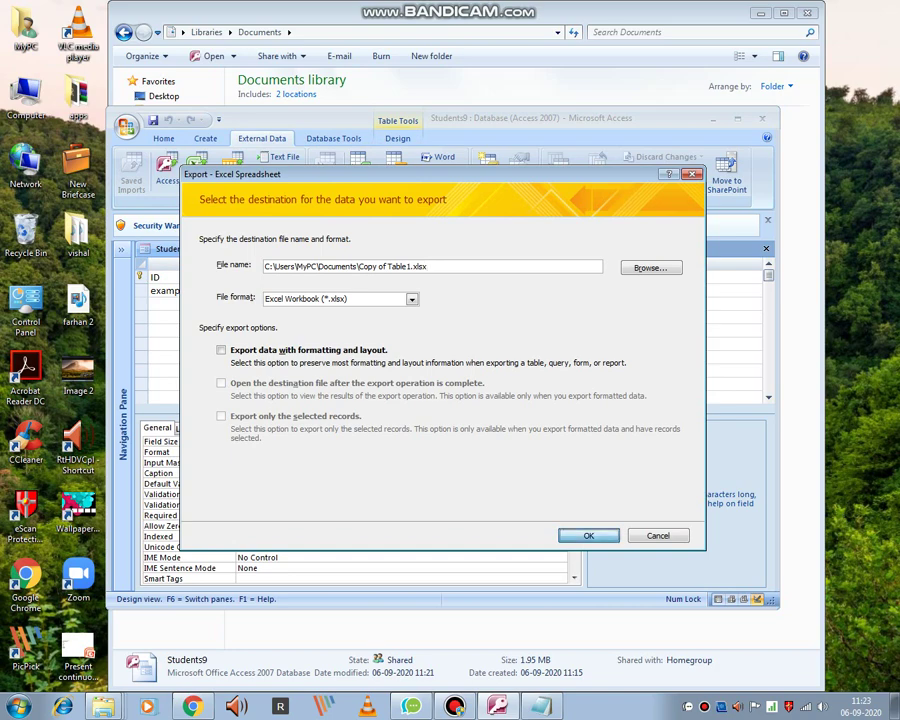
left_click(589, 536)
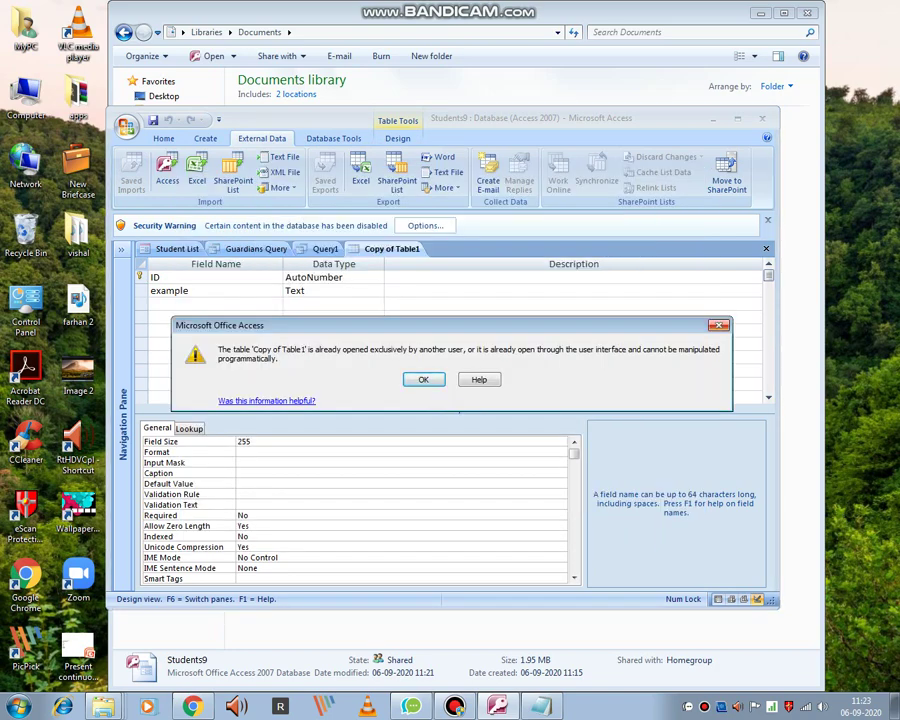
left_click(718, 325)
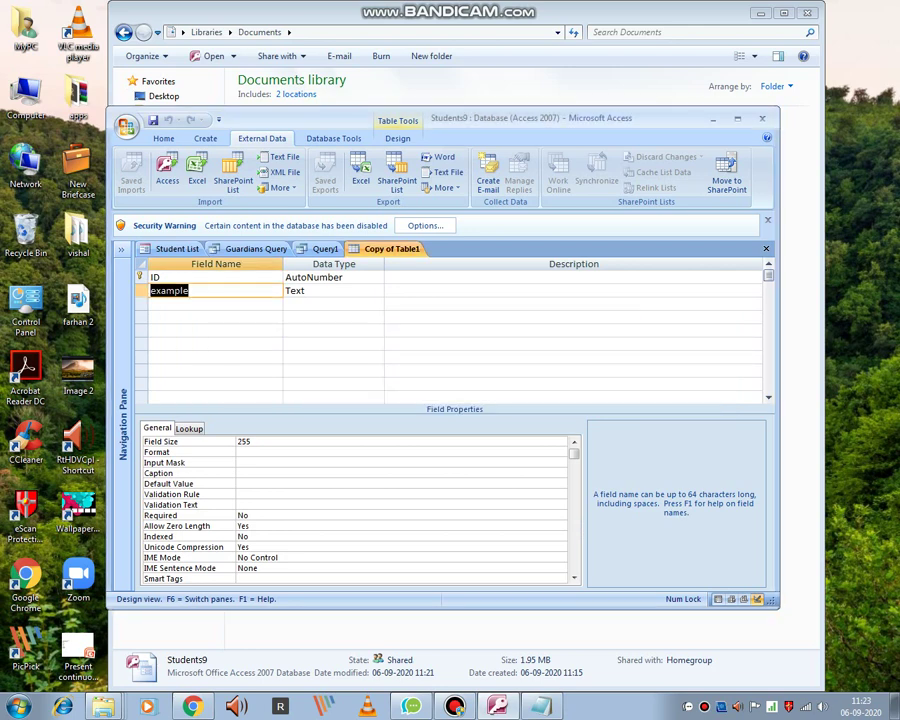
Close the Students9 database, saving the open query's design as Query1, and minimize the Documents window.
left_click(762, 119)
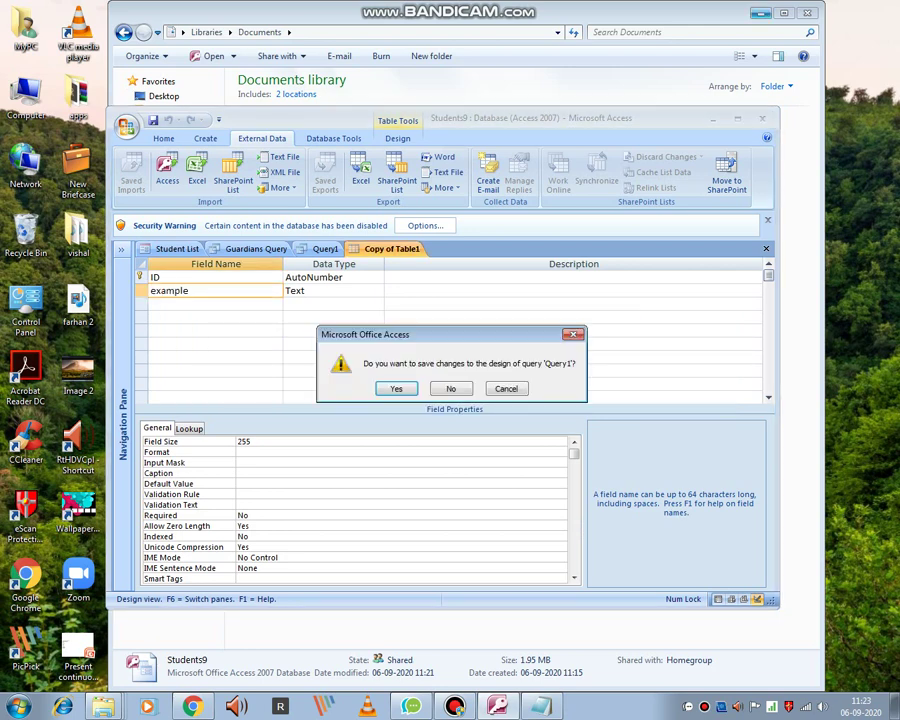
key("Return")
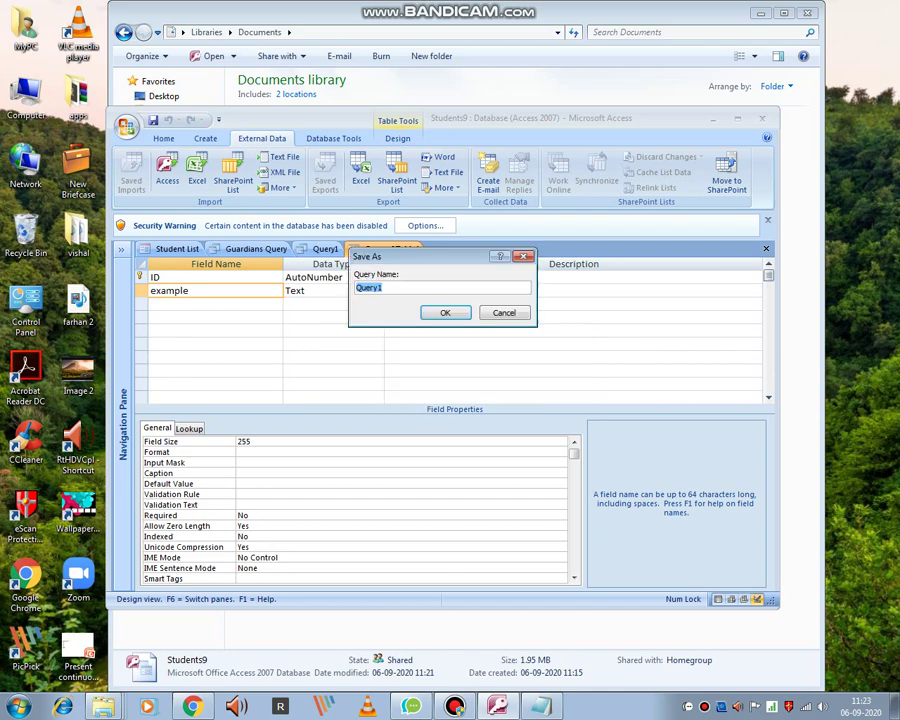
key("Return")
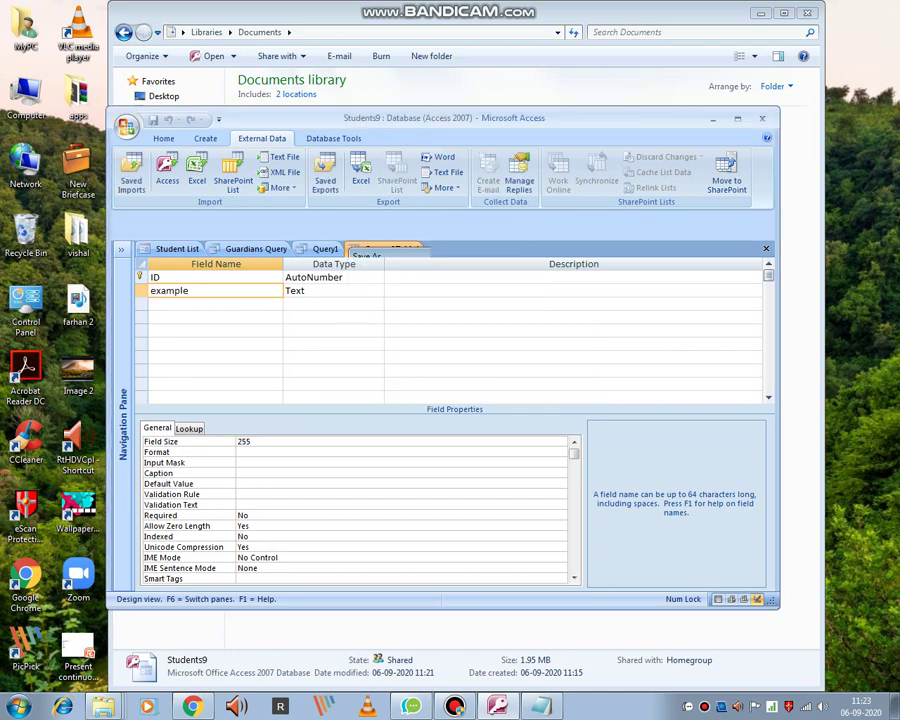
left_click(761, 13)
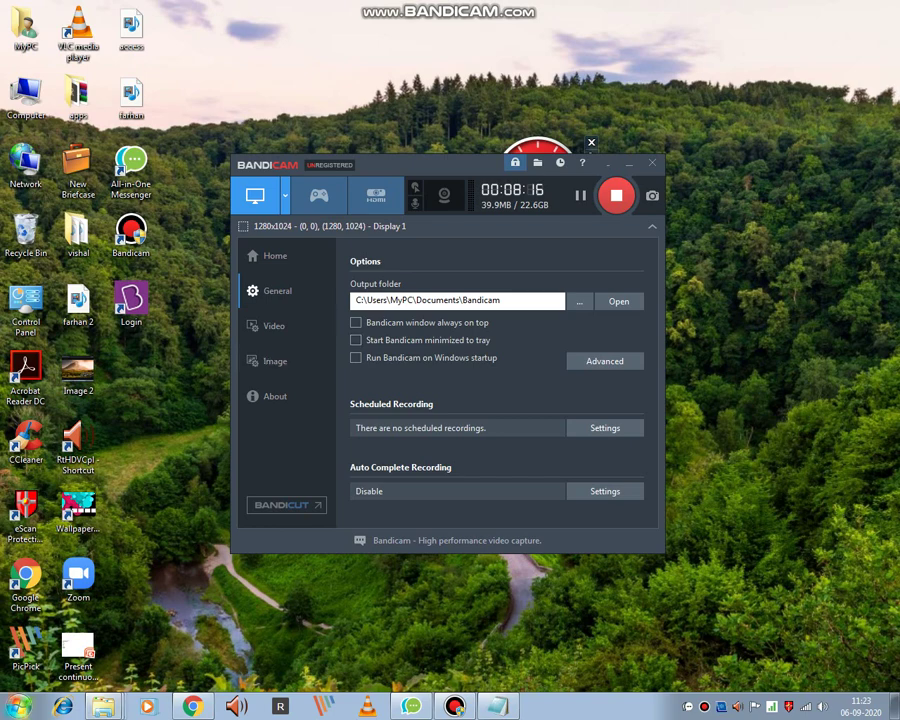
Reopen the Students9 database from the Documents library and open the Excel export settings for the Student List form.
right_click(40, 695)
left_click(26, 97)
double_click(26, 97)
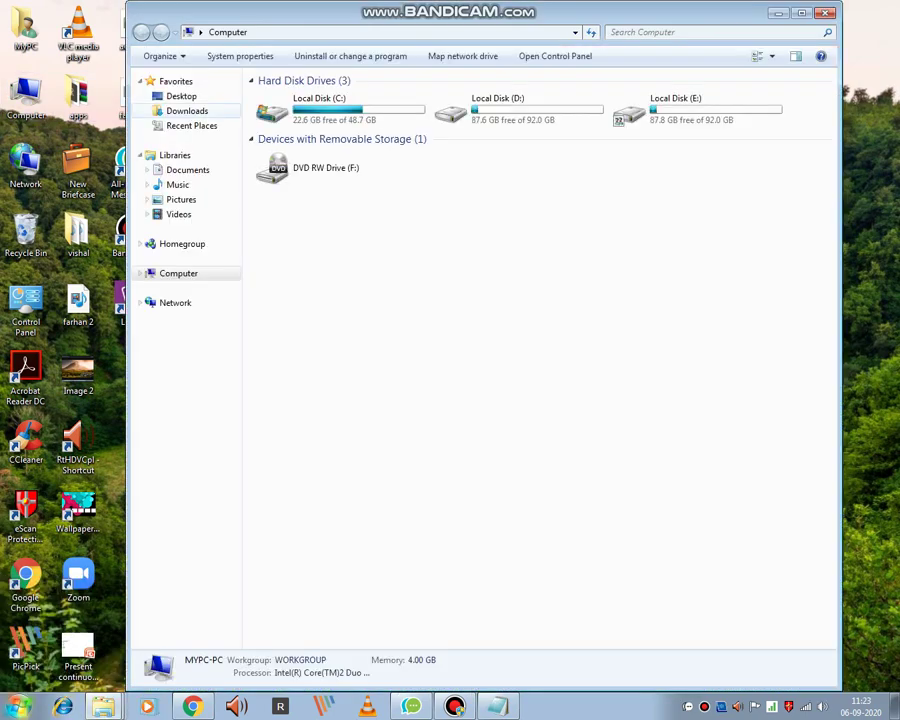
left_click(187, 170)
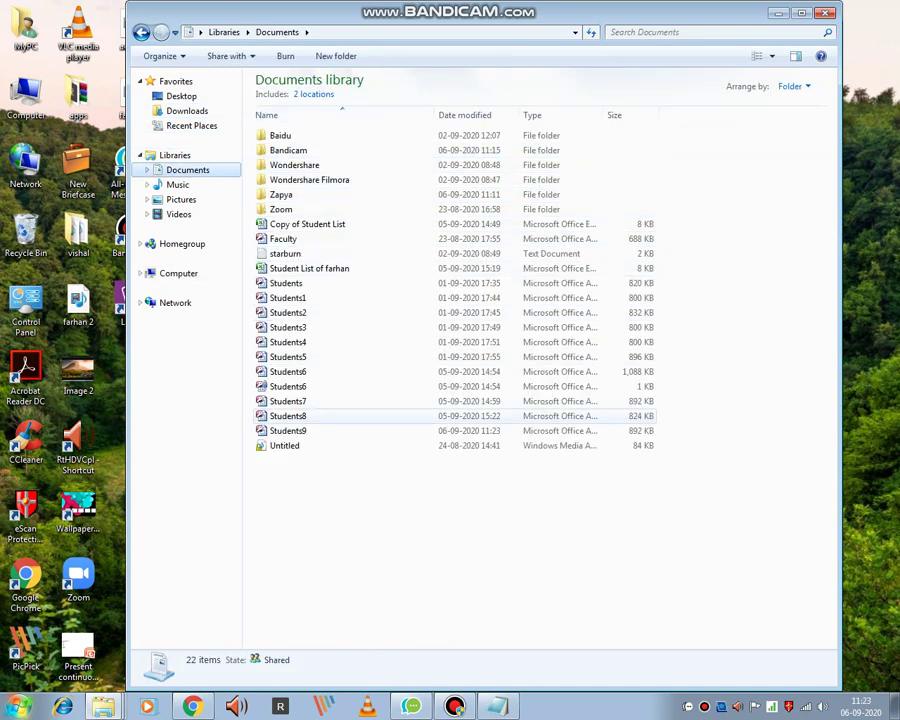
left_click(288, 430)
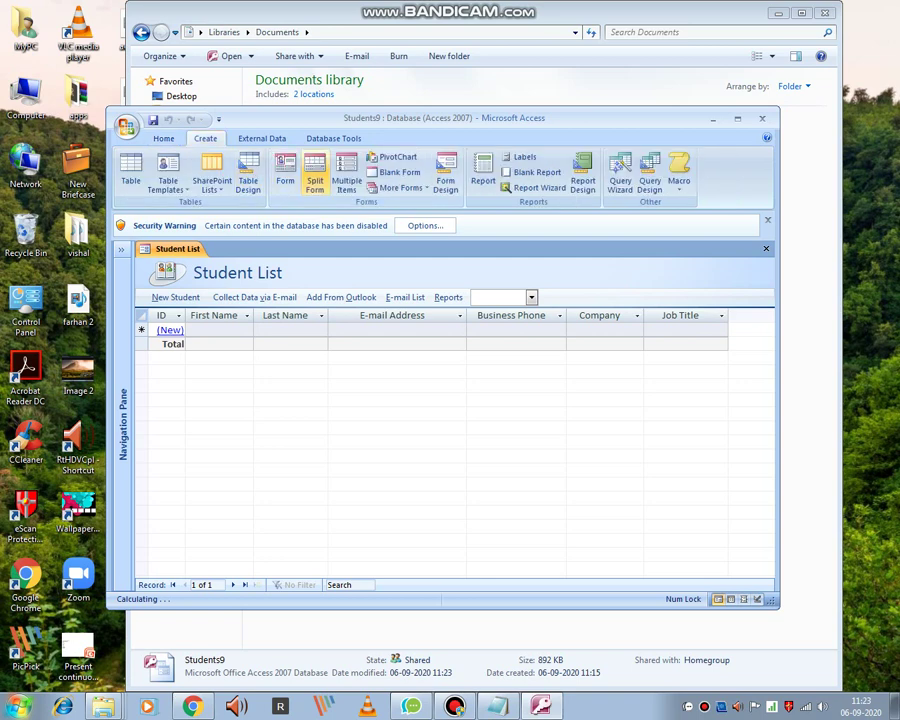
scroll(316, 180, "down", 1)
left_click(360, 172)
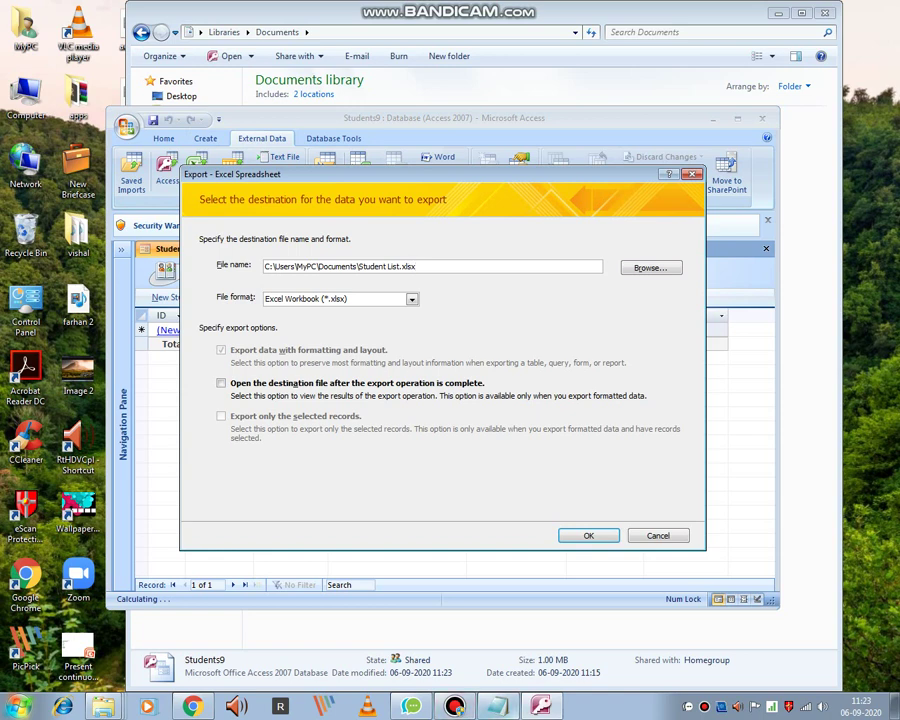
Add "i am showing now" to the end of the Notepad note and return to Access.
left_click(498, 706)
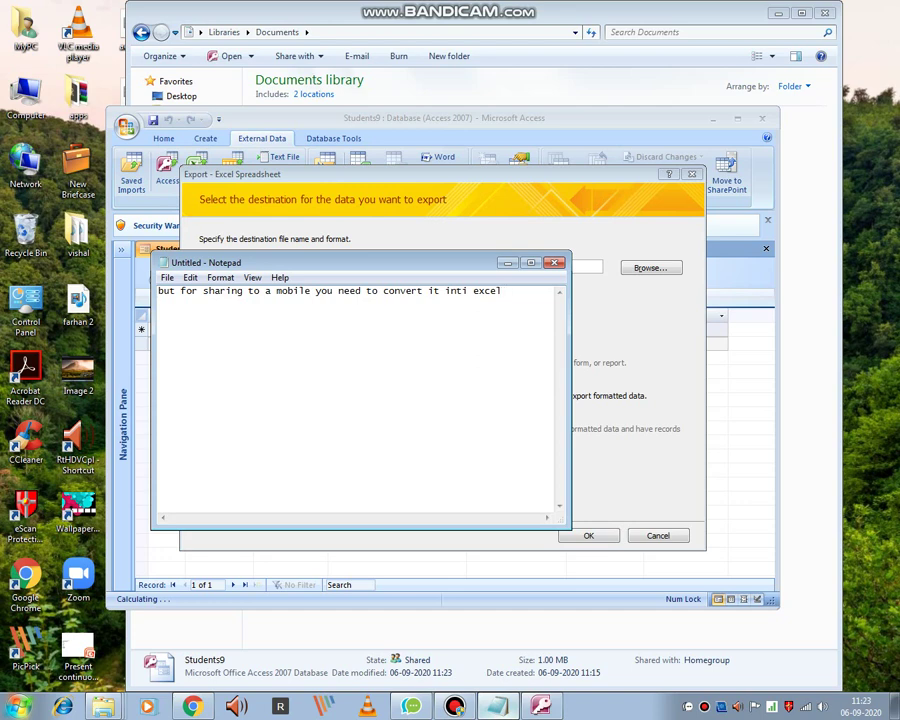
type("i am showing now")
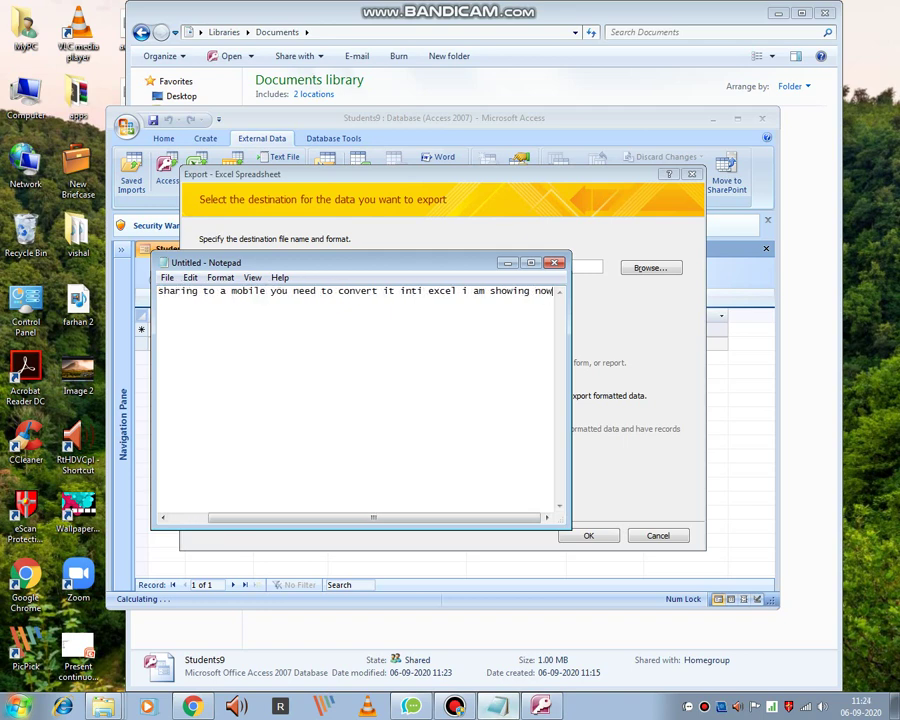
key("alt+Tab")
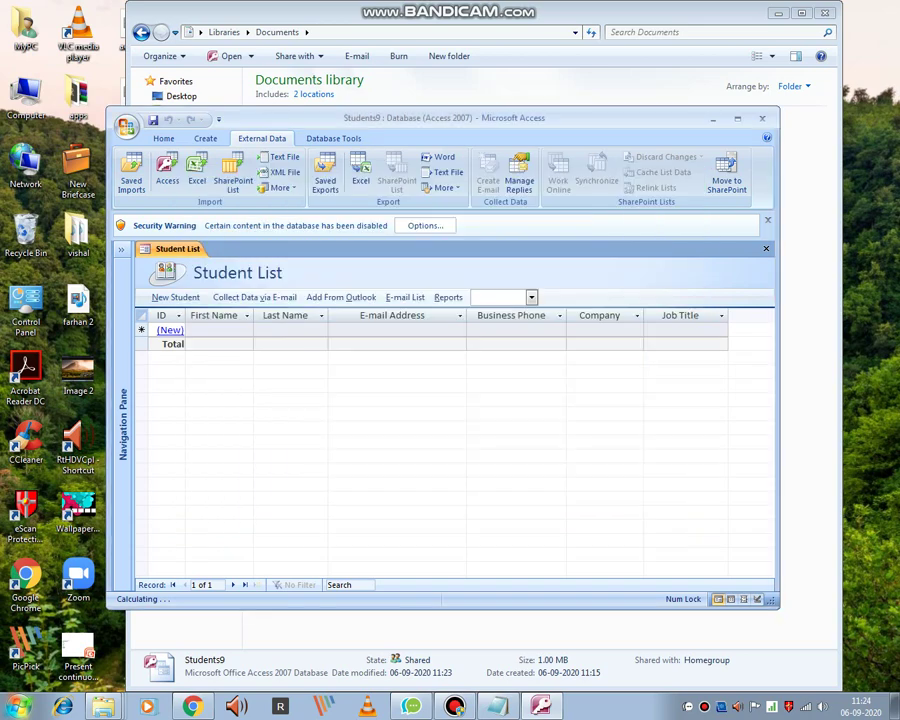
Export the Student List form to Student List.xlsx in the Documents folder, check the option to save export steps, and close the wizard.
key("Return")
key("space")
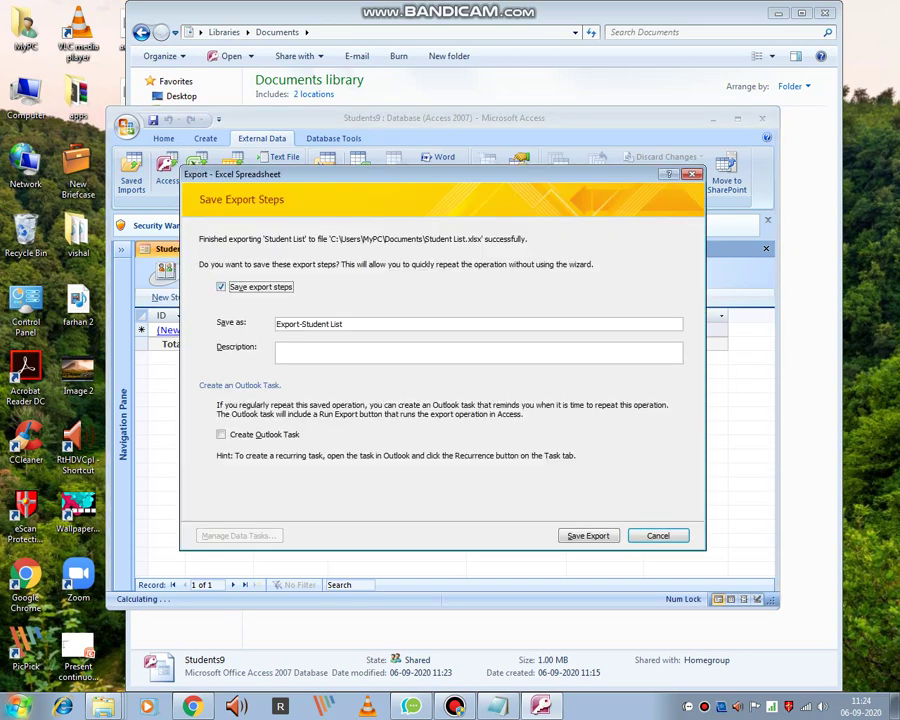
key("Return")
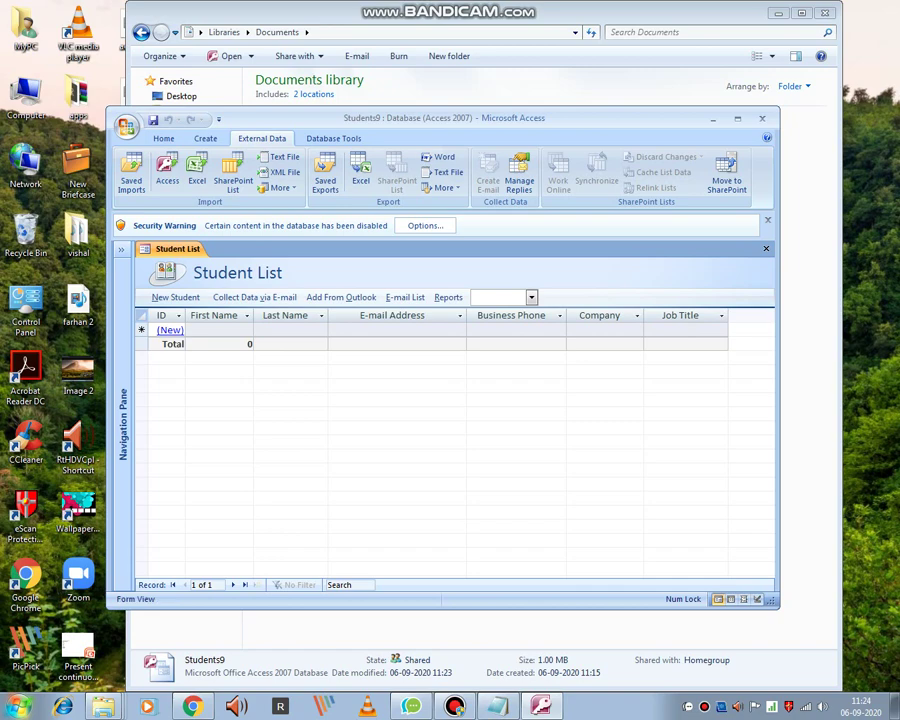
Minimize Access and examine the exported Student List workbook and its available file actions in the Documents library.
left_click(712, 118)
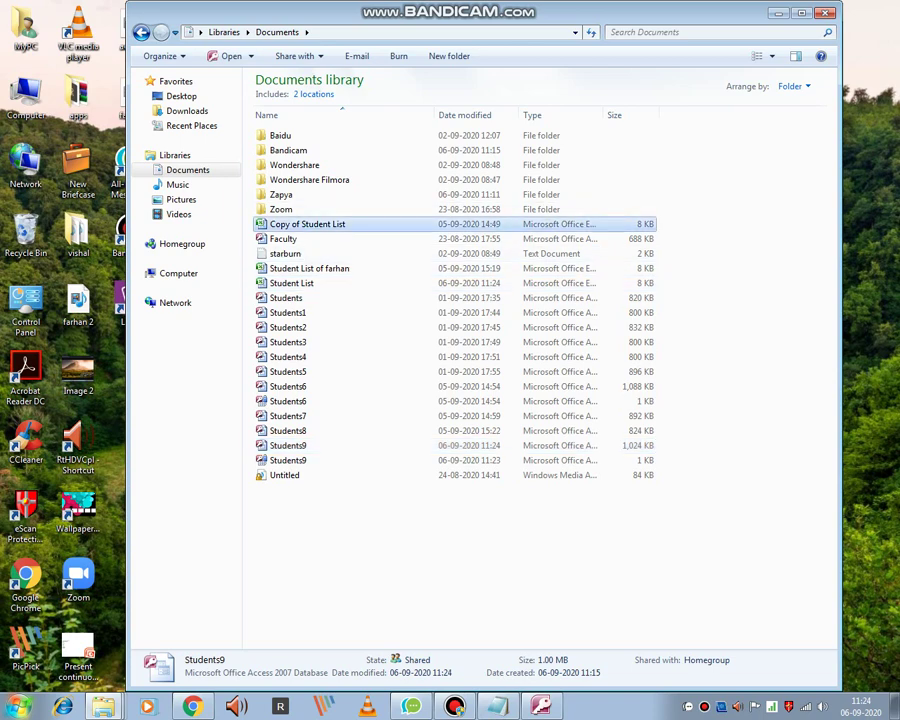
right_click(327, 224)
left_click(706, 336)
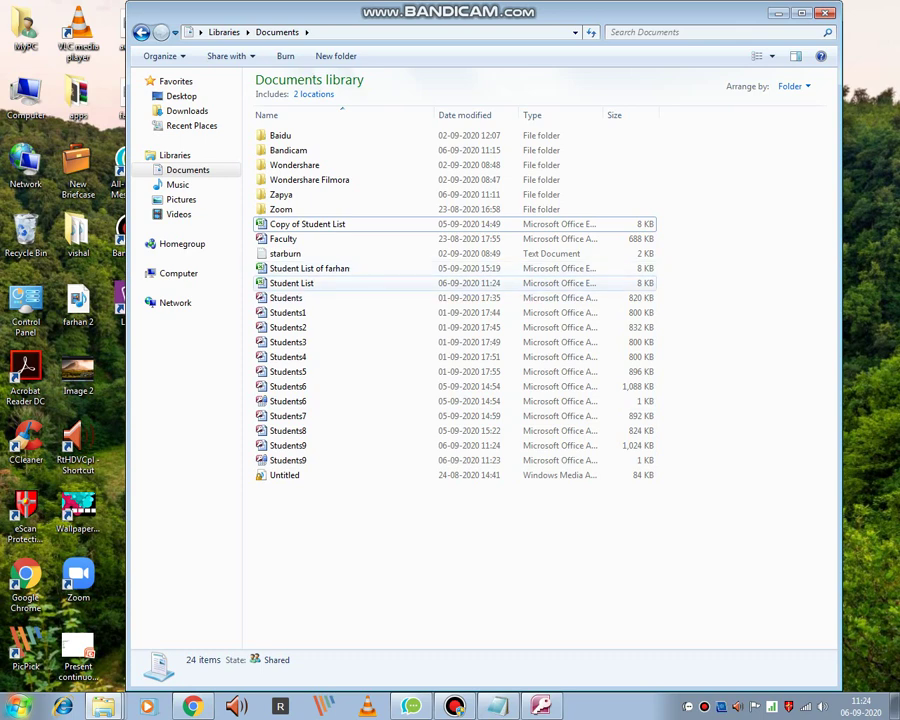
left_click(292, 283)
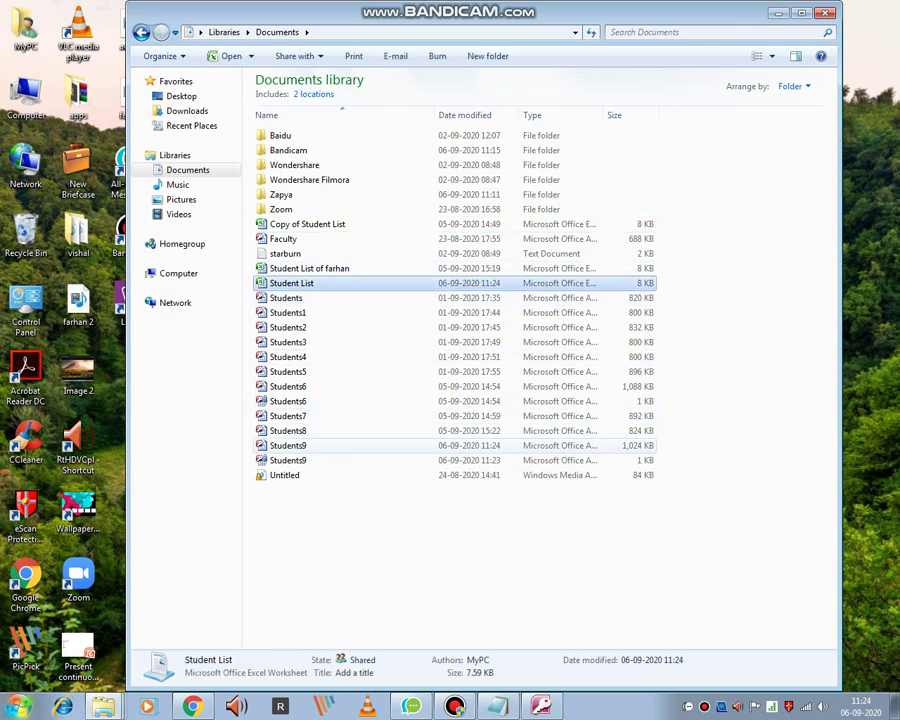
right_click(352, 282)
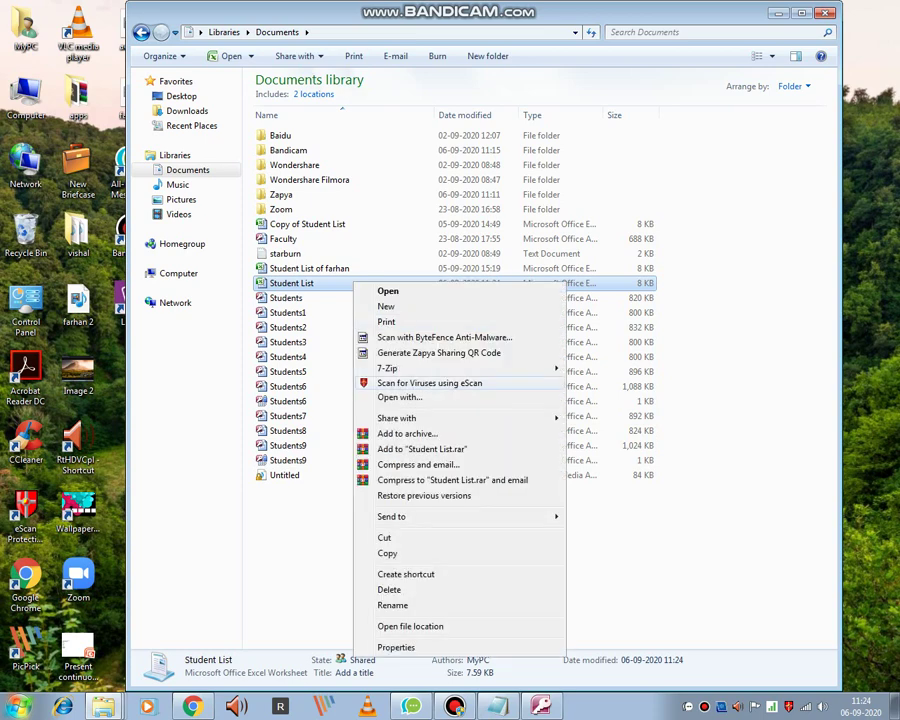
left_click(698, 420)
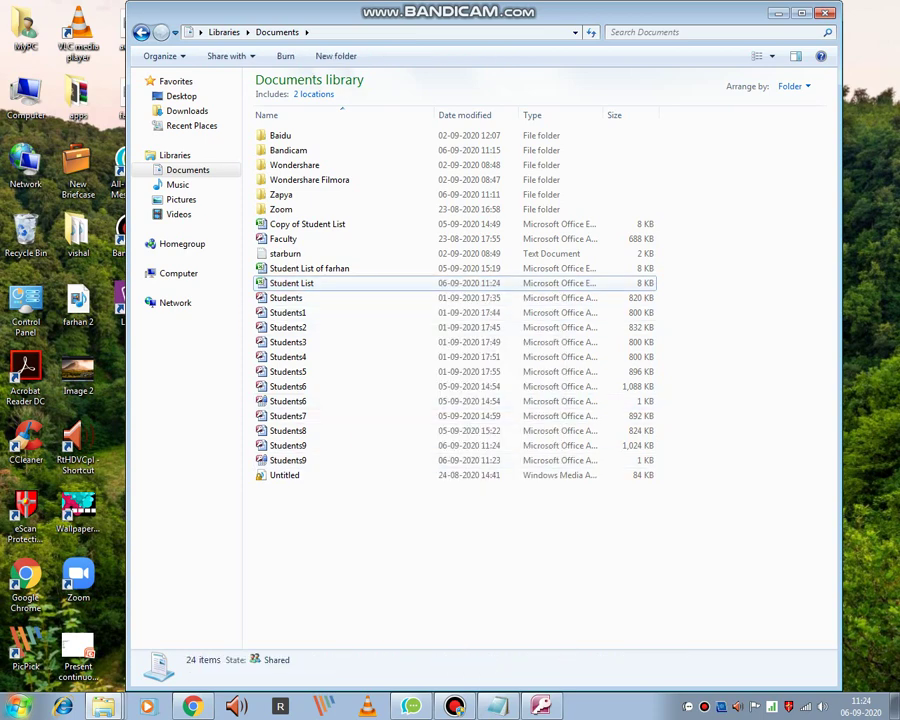
right_click(388, 277)
left_click(426, 352)
Replace the Notepad note with "you can see a excel presentation of access" and minimize Notepad.
left_click(498, 707)
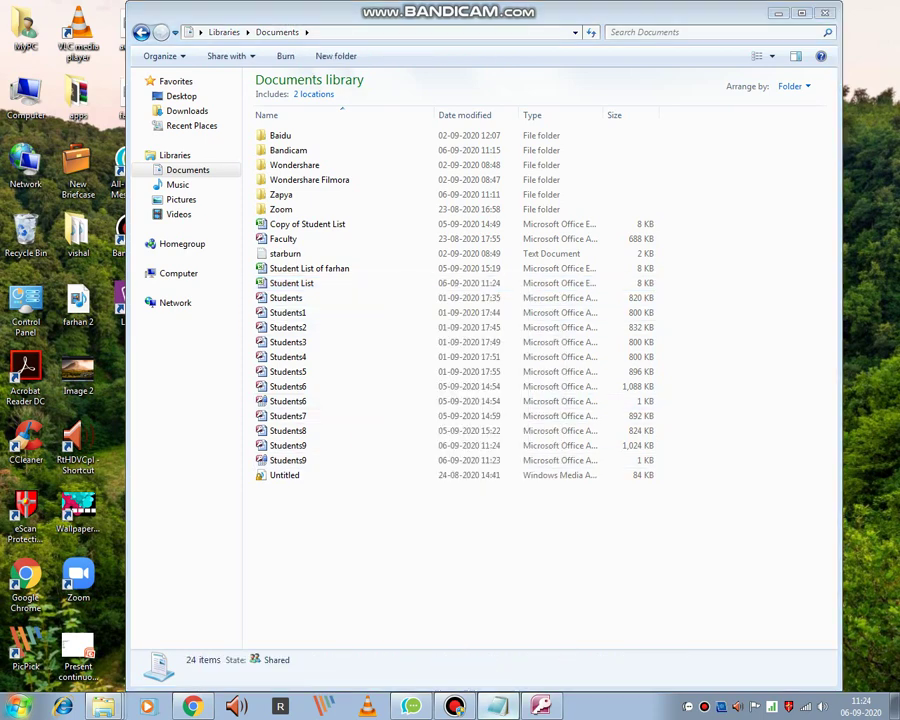
key("alt+Tab")
key("BackSpace")
key("BackSpace")
key("BackSpace")
key("BackSpace")
key("BackSpace")
key("BackSpace")
key("BackSpace")
key("BackSpace")
key("BackSpace")
key("BackSpace")
key("BackSpace")
key("BackSpace")
key("BackSpace")
key("BackSpace")
key("BackSpace")
key("BackSpace")
key("BackSpace")
key("BackSpace")
key("BackSpace")
key("BackSpace")
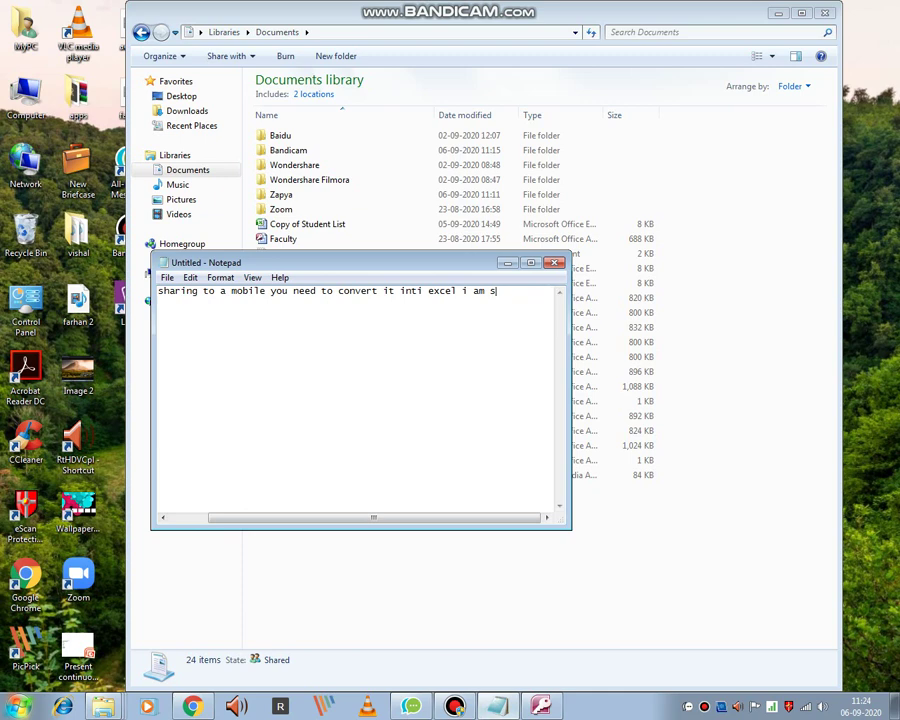
key("BackSpace")
key("BackSpace")
key("BackSpace")
key("BackSpace")
key("BackSpace")
key("BackSpace")
key("BackSpace")
key("BackSpace")
key("BackSpace")
key("BackSpace")
key("BackSpace")
key("BackSpace")
key("BackSpace")
key("BackSpace")
key("BackSpace")
key("BackSpace")
key("BackSpace")
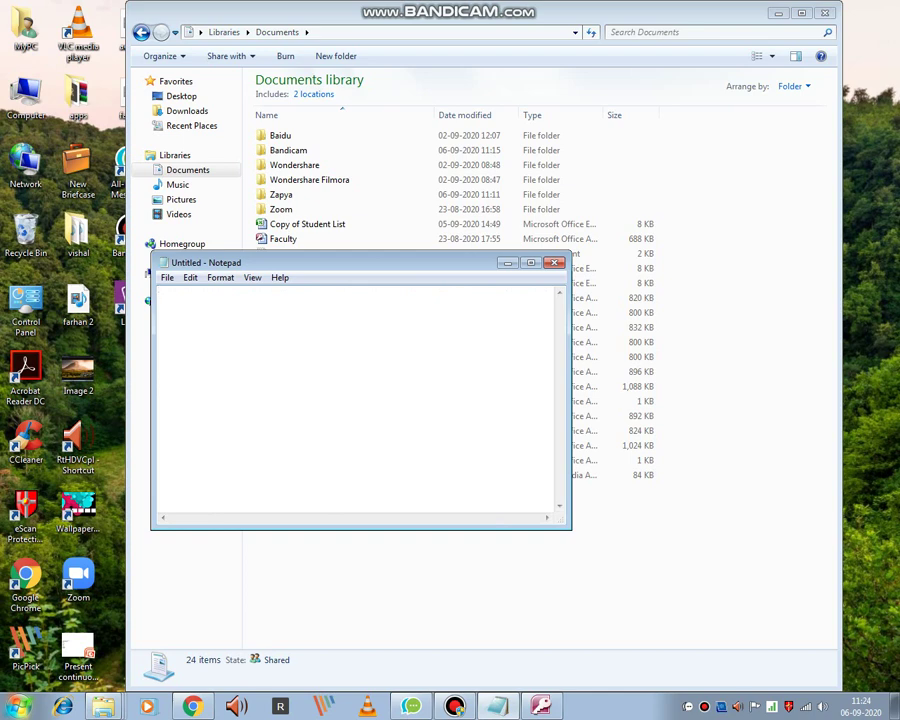
type("you can see a excel pre")
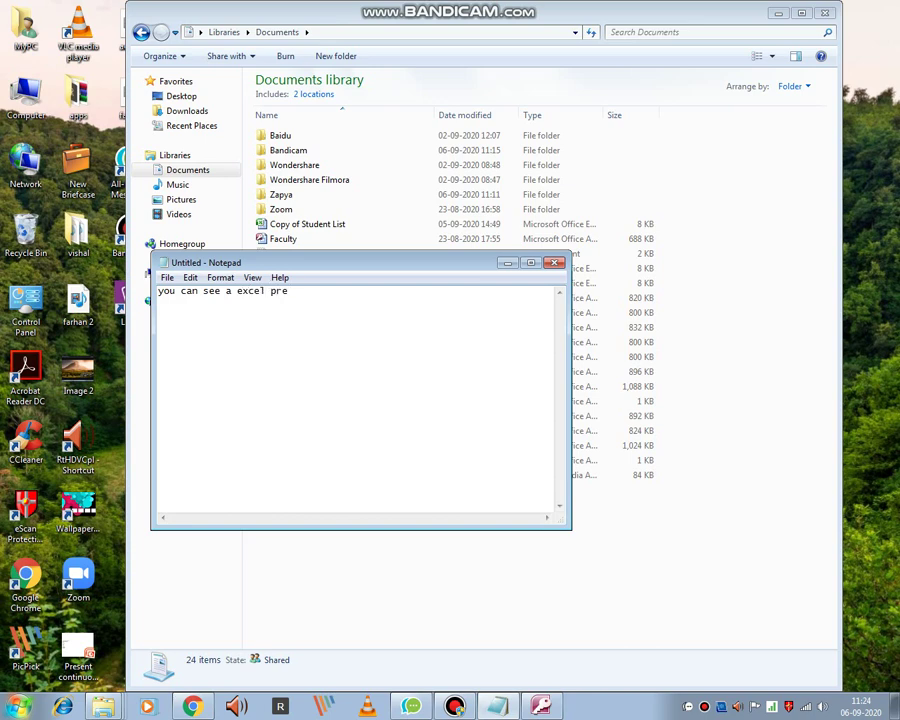
type("sentation of access")
left_click(508, 262)
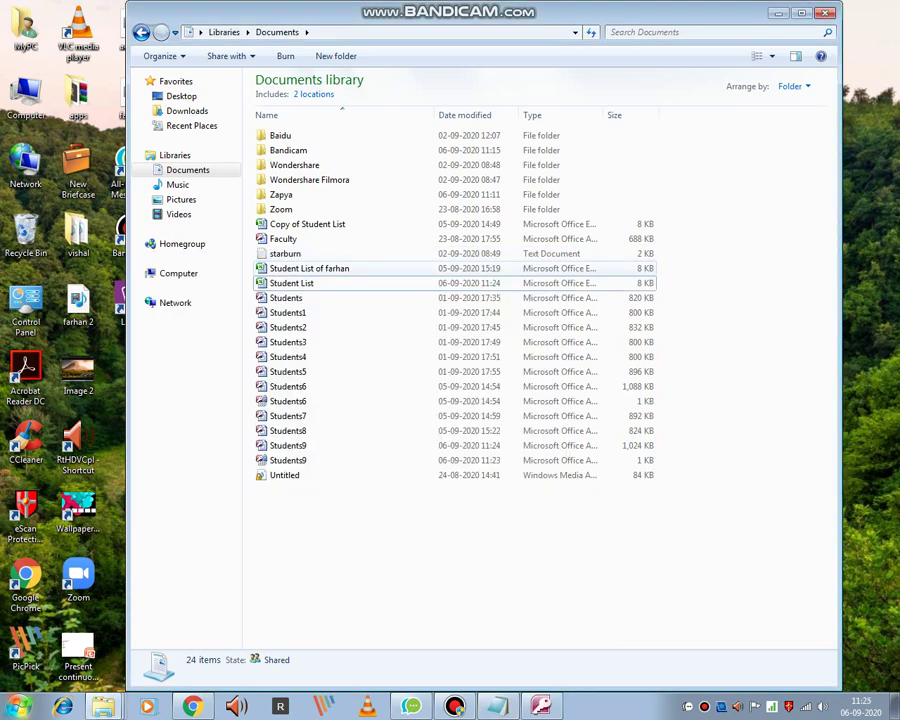
Minimize the Documents window and switch to All-in-One Messenger in a maximized window.
right_click(368, 280)
left_click(407, 358)
left_click(778, 13)
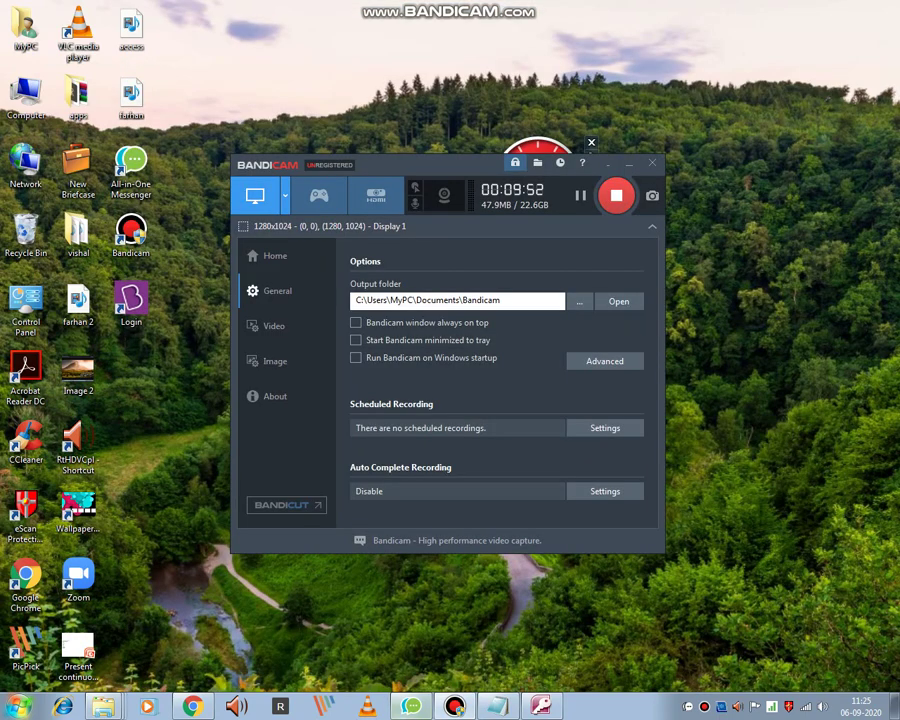
left_click(411, 706)
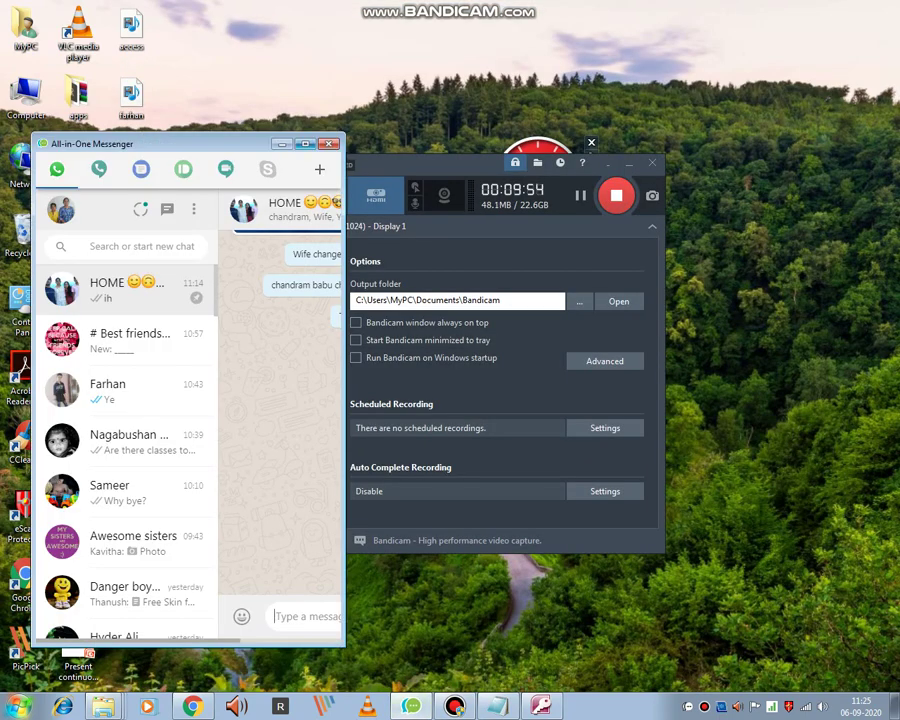
left_click(305, 144)
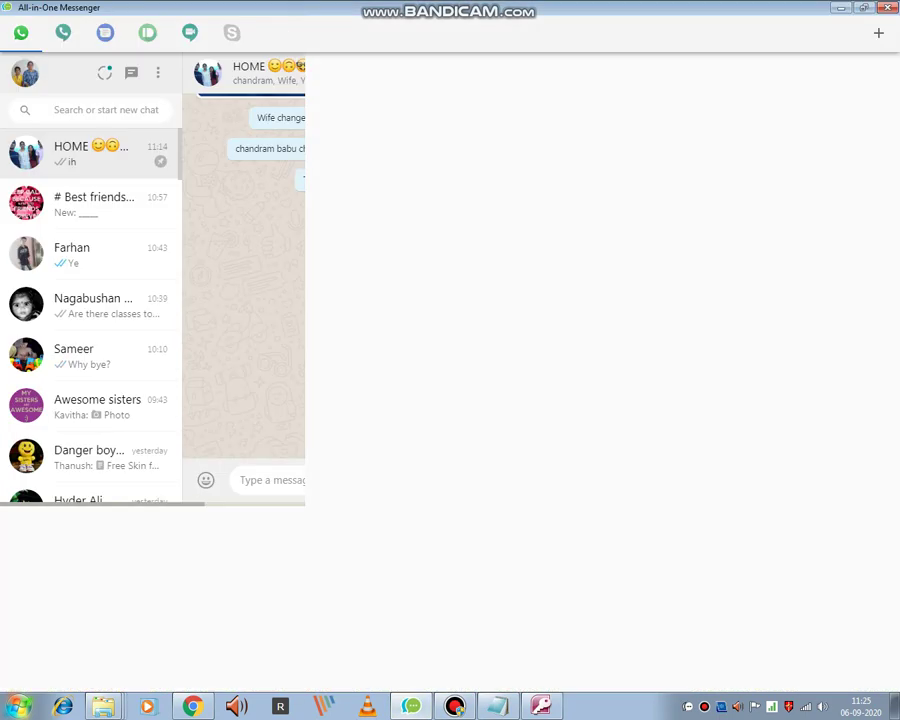